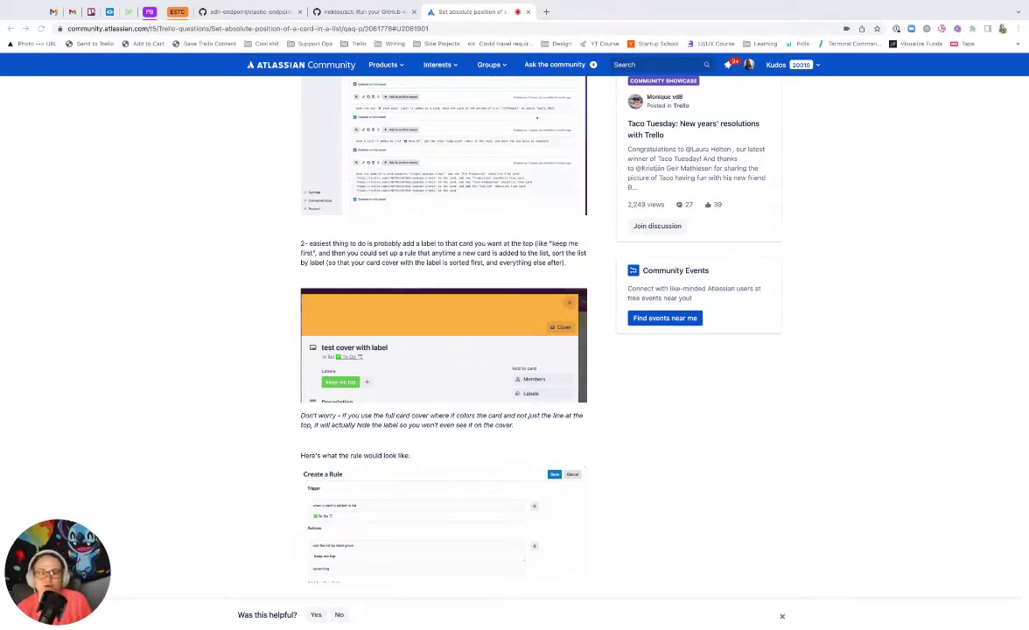
Step: Read the community question "Set absolute position of a card in a list" and its answer about rules and label sorting
scroll(514, 332, up, 10)
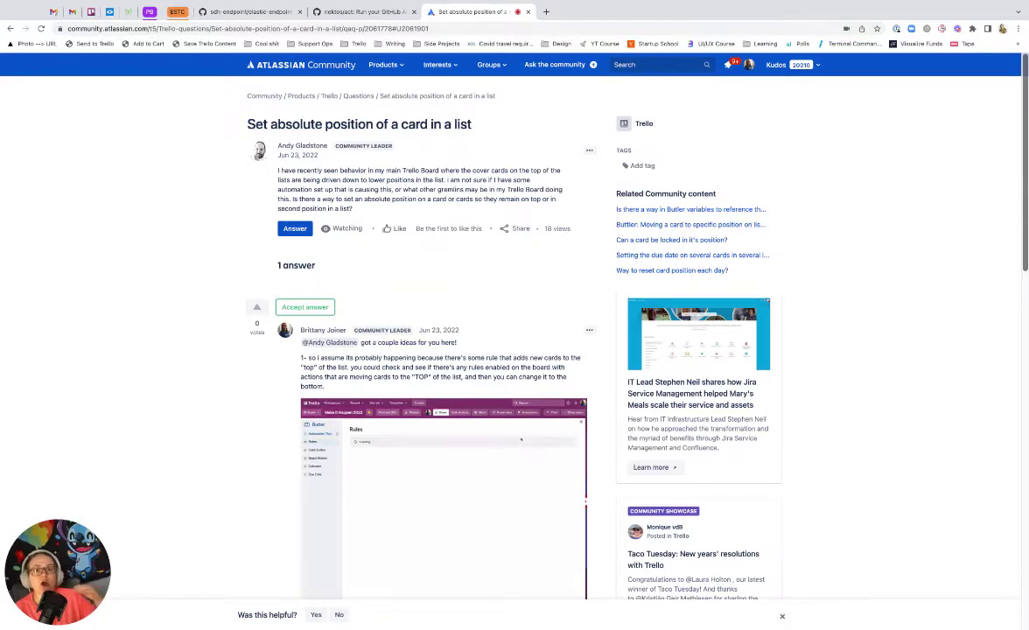
scroll(514, 350, down, 1)
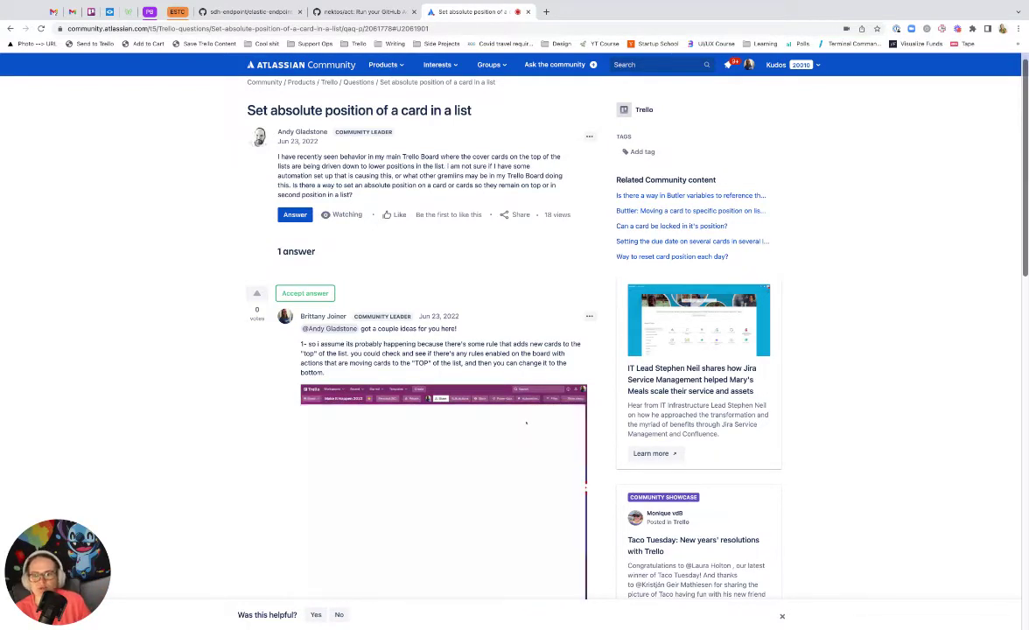
scroll(512, 332, down, 1)
drag(510, 151, 470, 161)
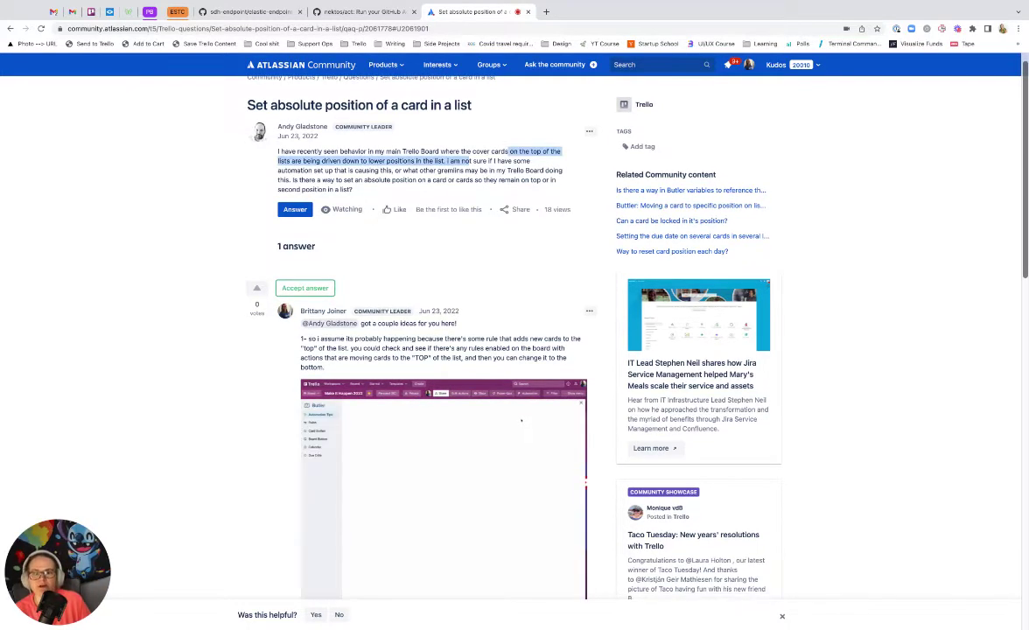
click(471, 161)
scroll(515, 350, down, 2)
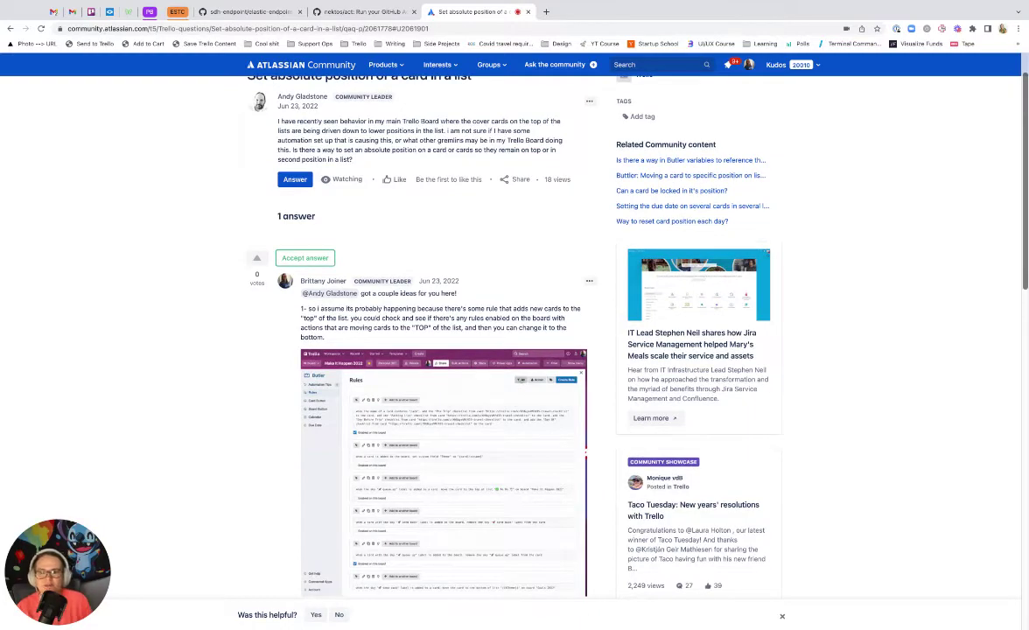
scroll(515, 350, down, 8)
scroll(515, 350, up, 2)
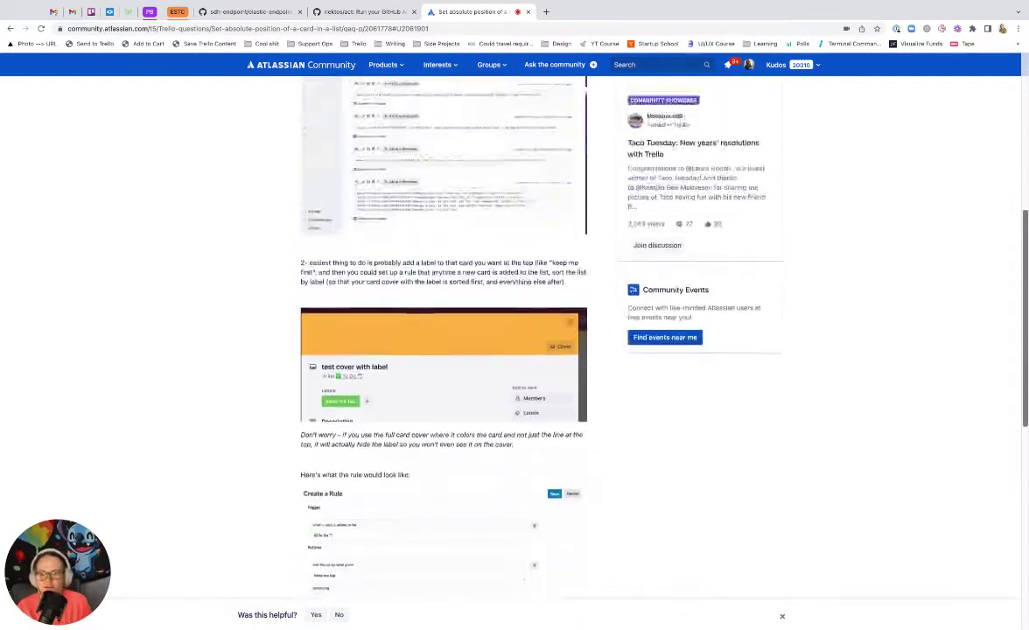
scroll(515, 350, up, 10)
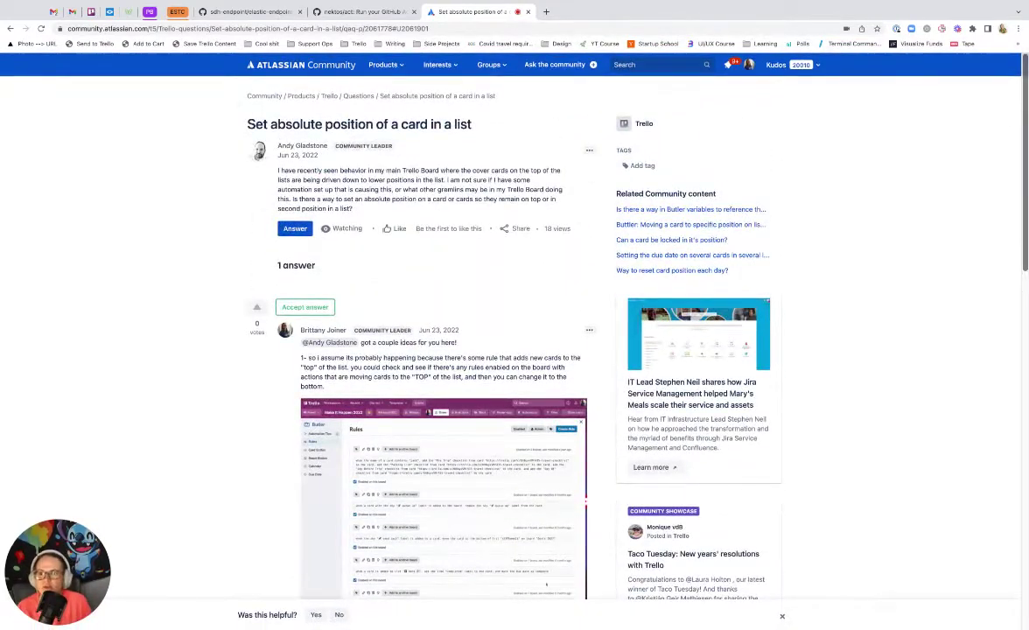
Step: Switch to the "Make It Happen 2022" Trello board and review its automation rules, showing only enabled ones
key(super+3)
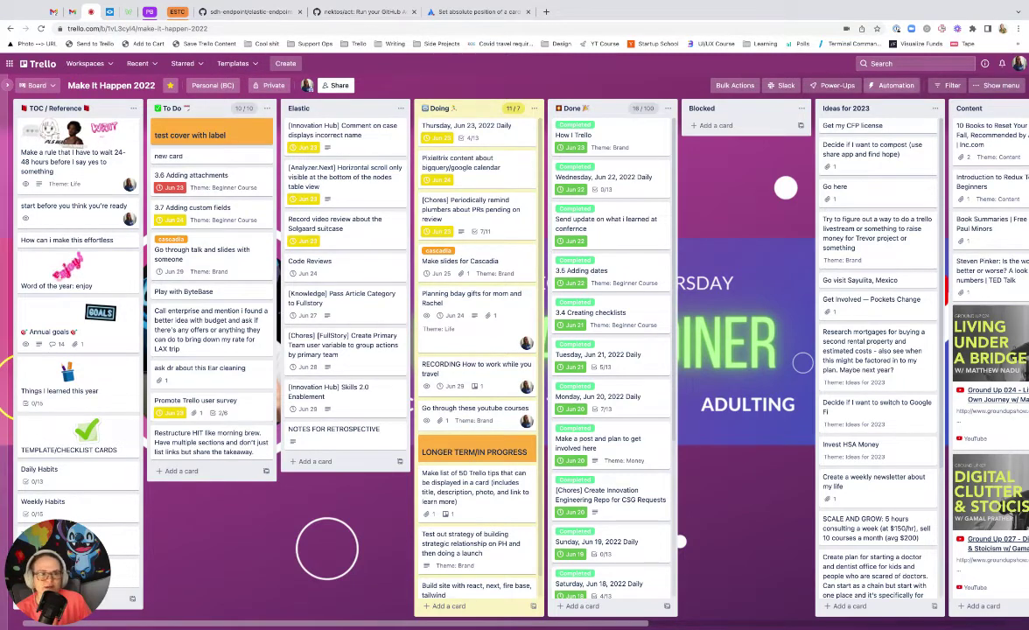
click(892, 85)
click(891, 129)
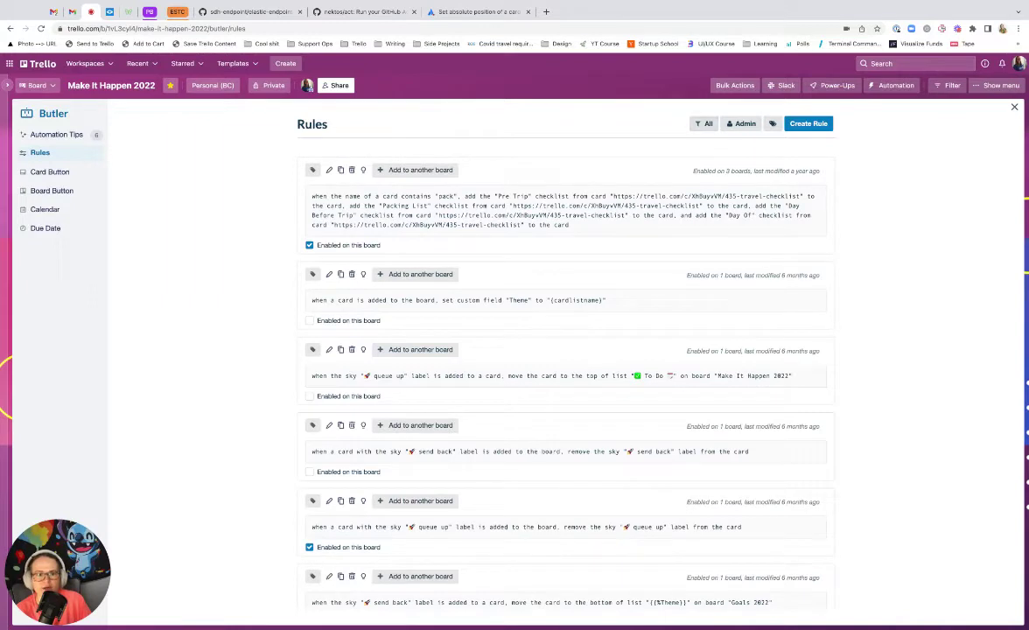
click(706, 123)
click(708, 158)
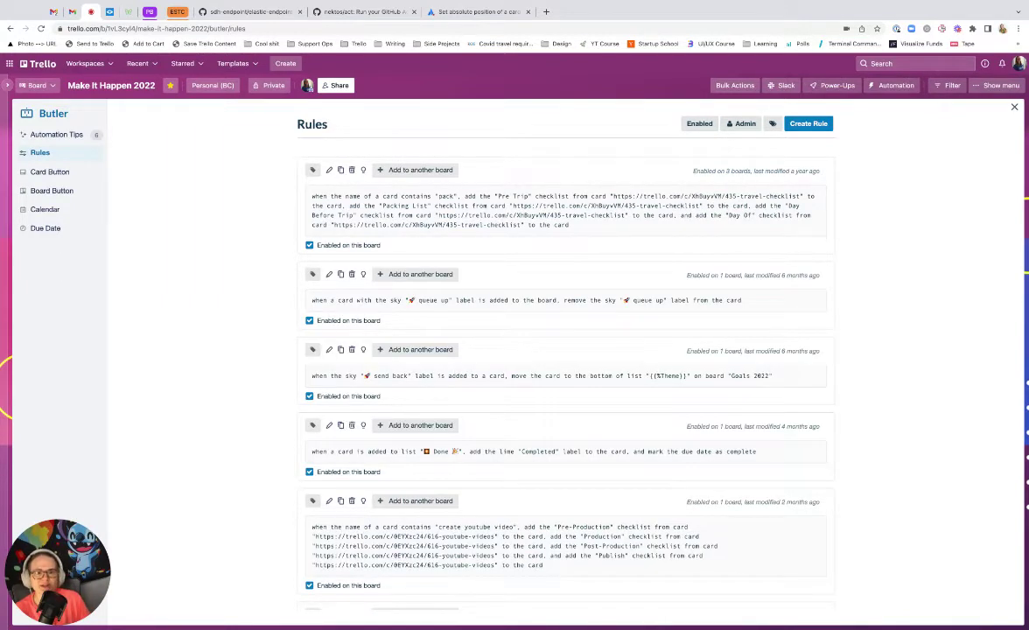
scroll(566, 376, down, 2)
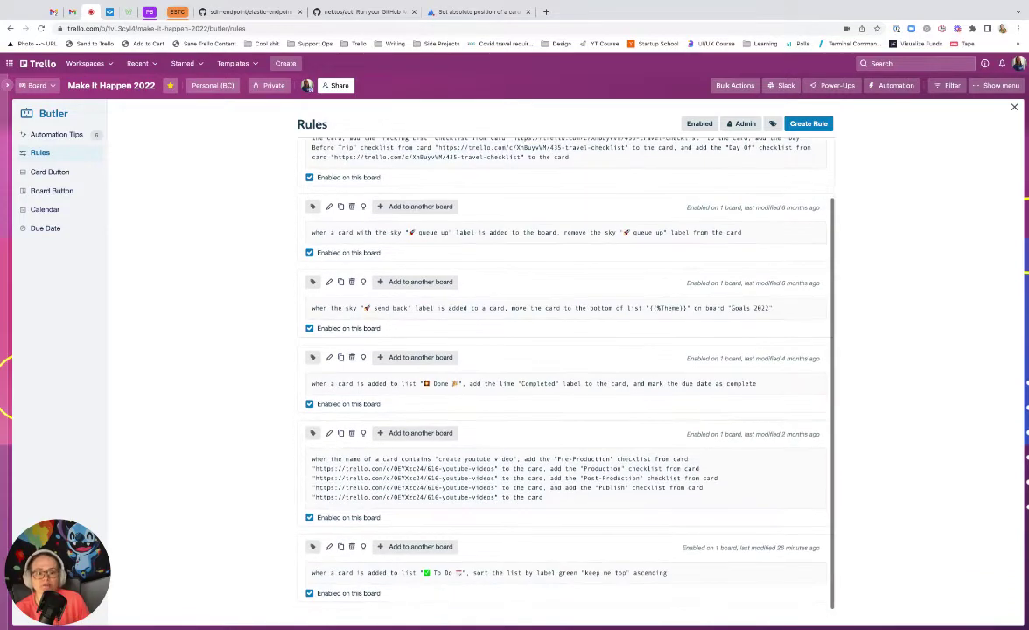
scroll(566, 376, up, 2)
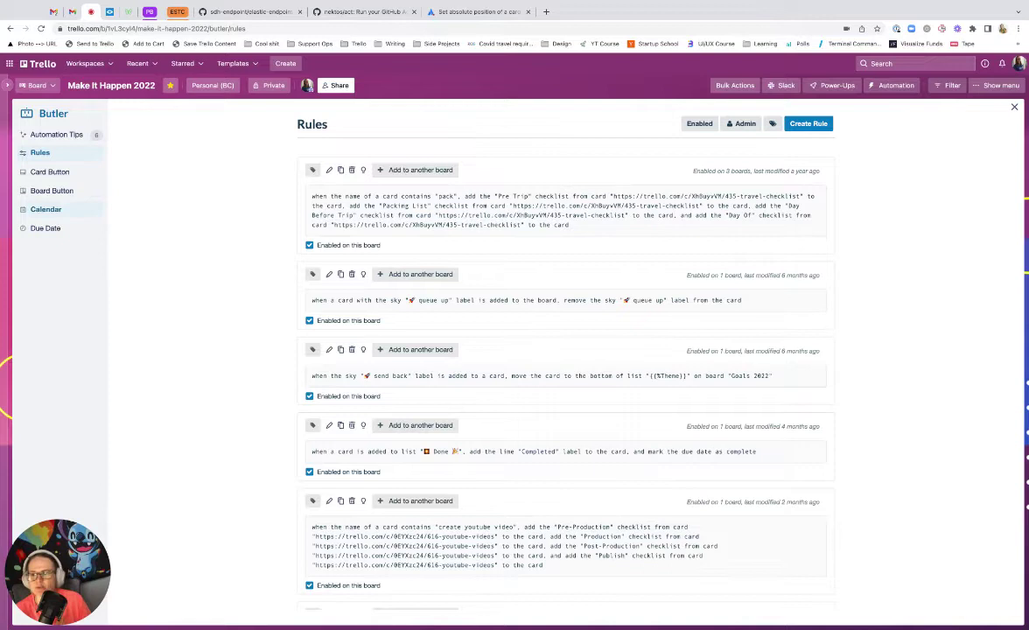
Step: Check the board's due date and scheduled commands for actions placing cards at the top of a list, and return to the board
click(46, 228)
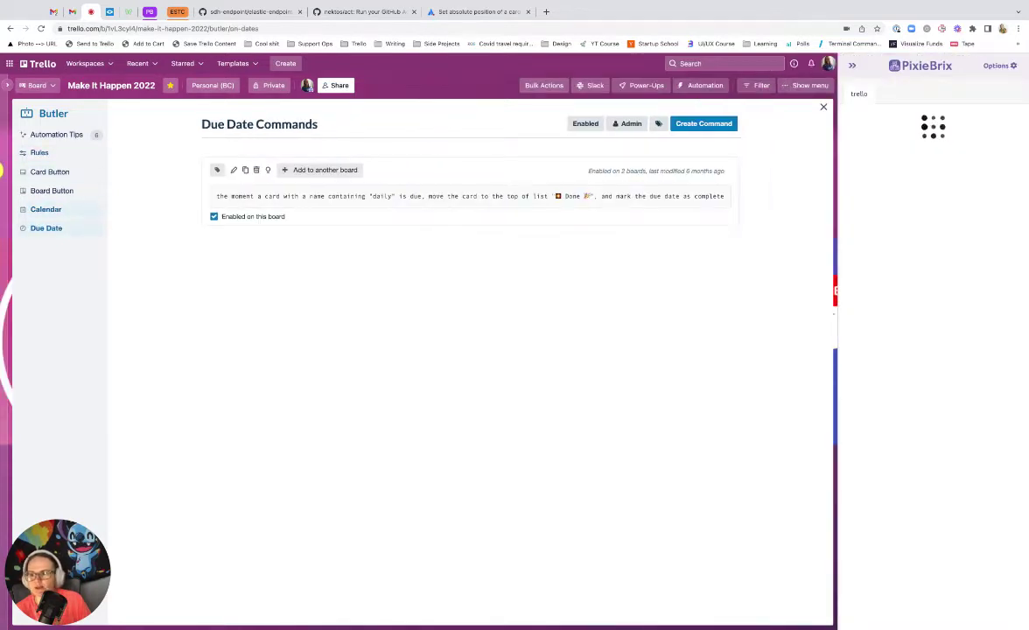
click(44, 209)
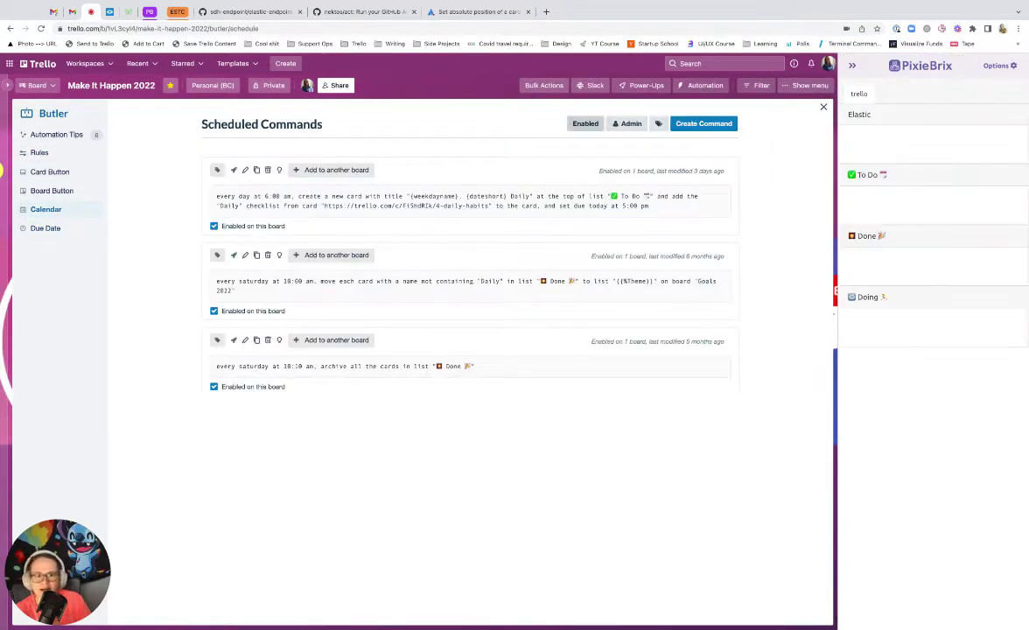
drag(254, 196, 409, 196)
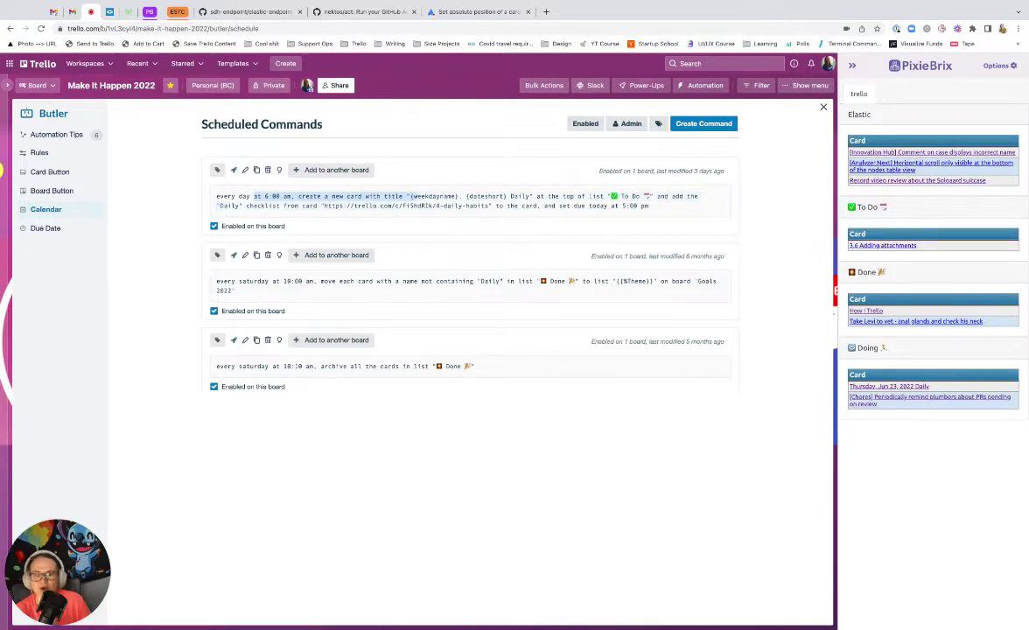
drag(561, 196, 650, 196)
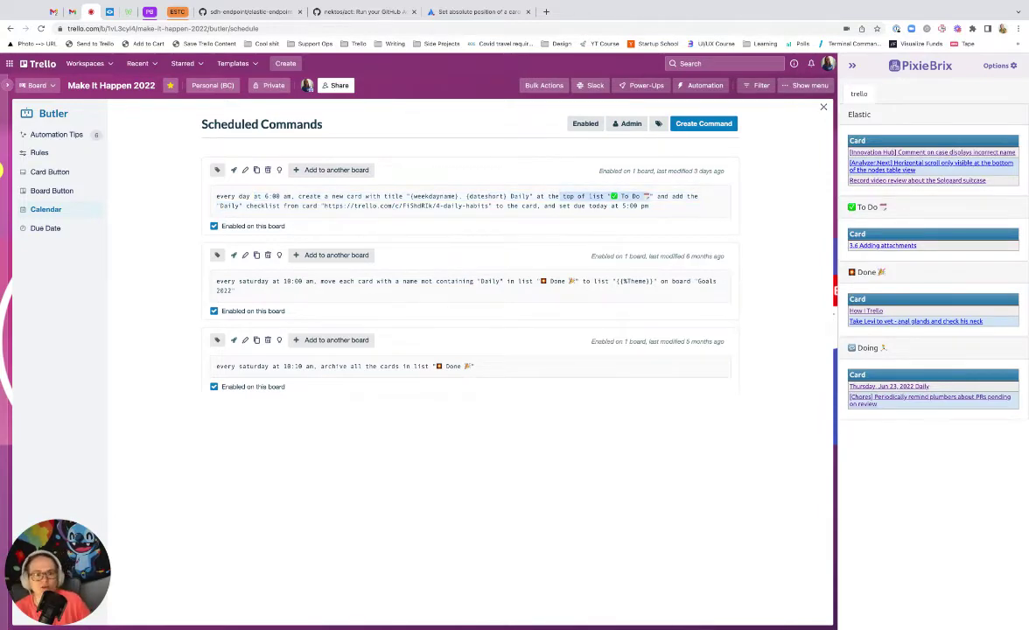
click(823, 107)
click(852, 66)
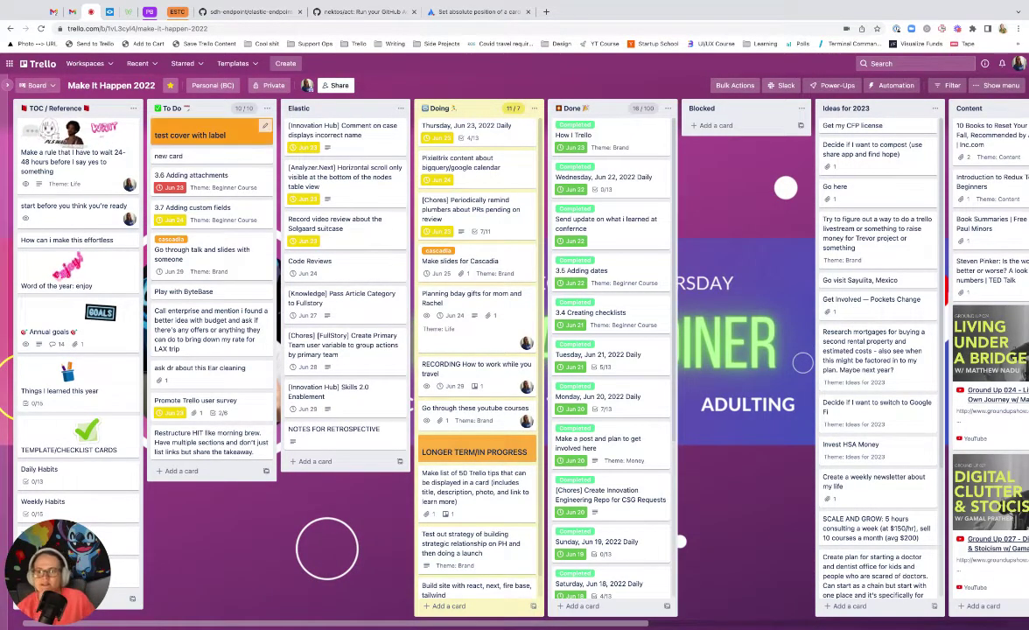
Step: Change the cover of the "test cover with label" card to the partial header size and view it on the board
click(229, 133)
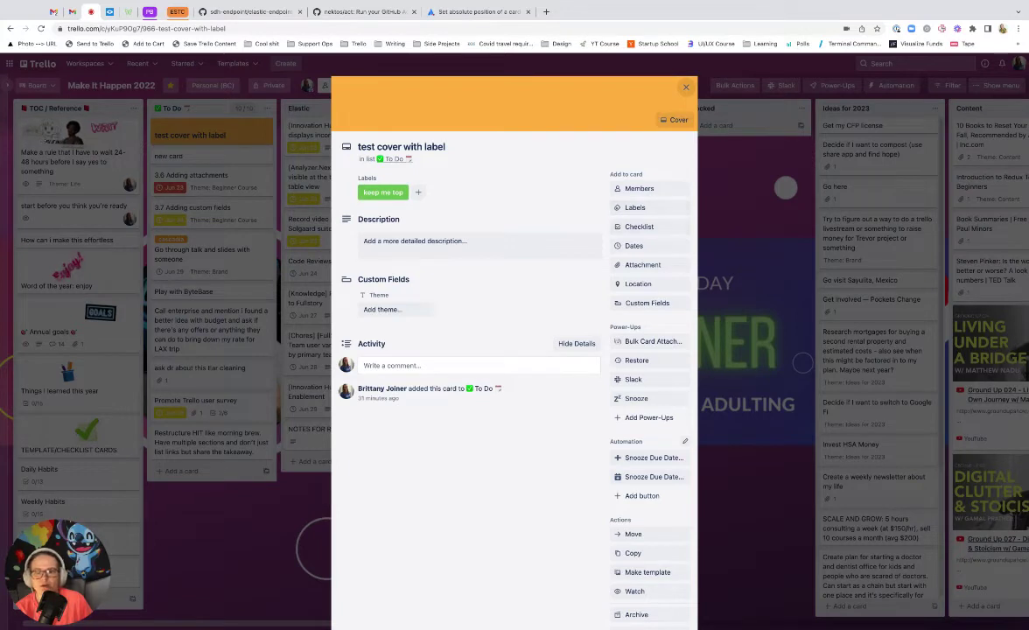
click(674, 120)
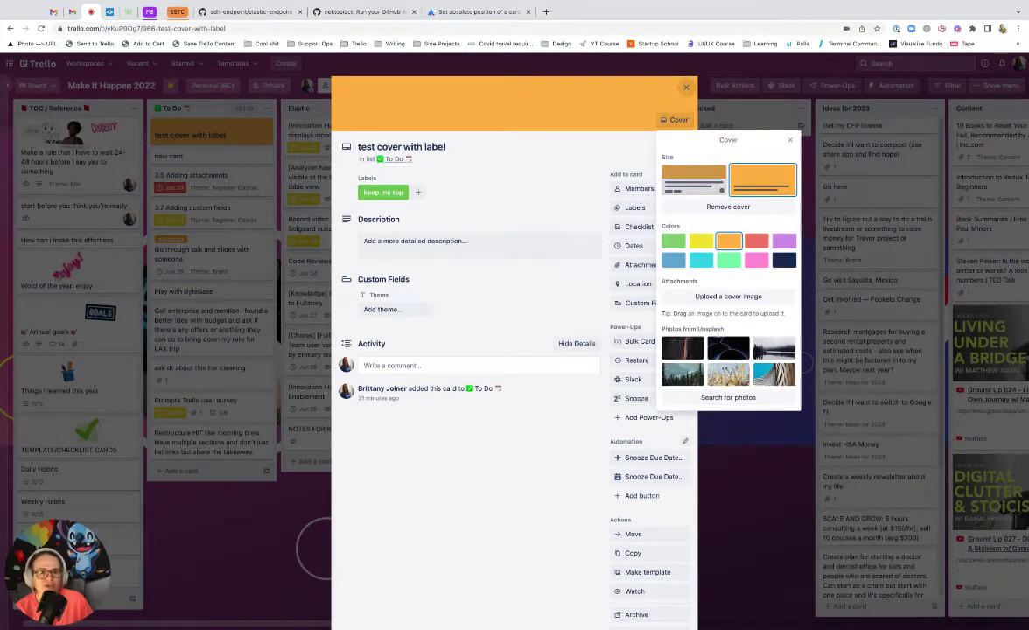
click(694, 180)
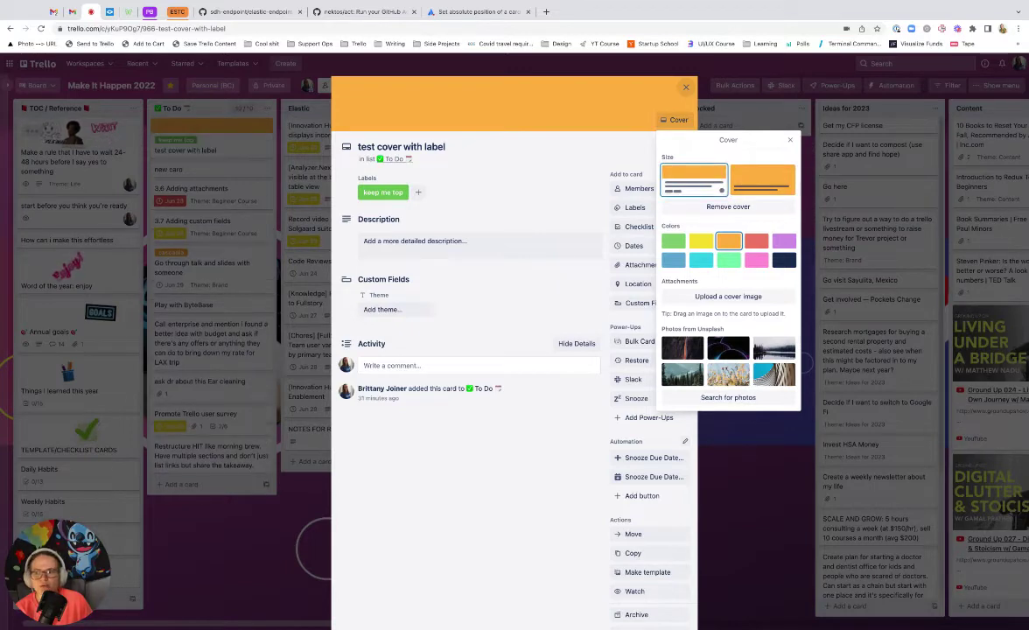
click(326, 548)
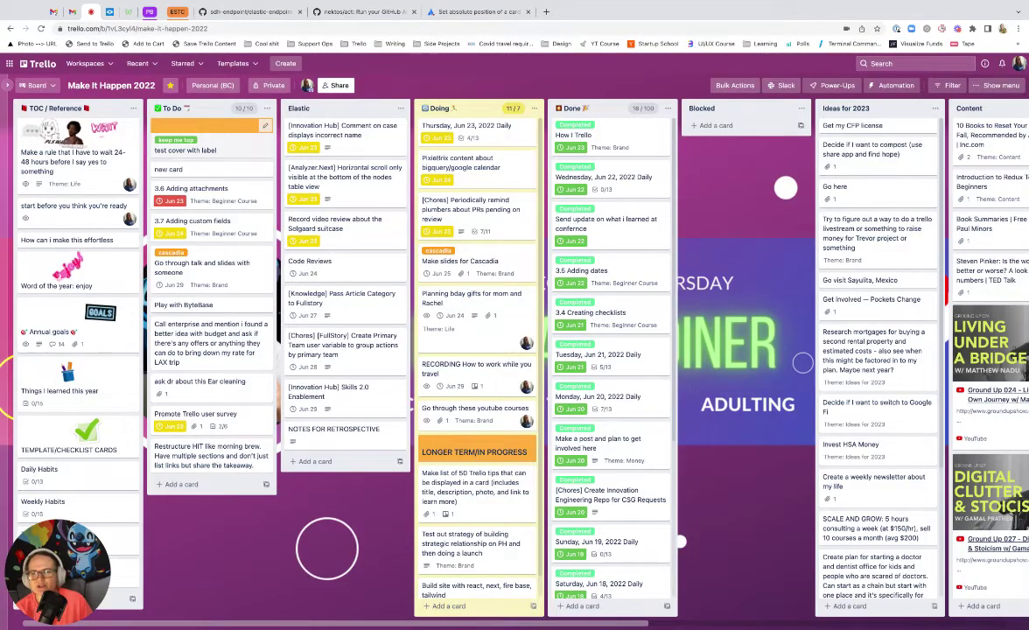
Step: Set the "test cover with label" card's cover to the full-card size
click(208, 140)
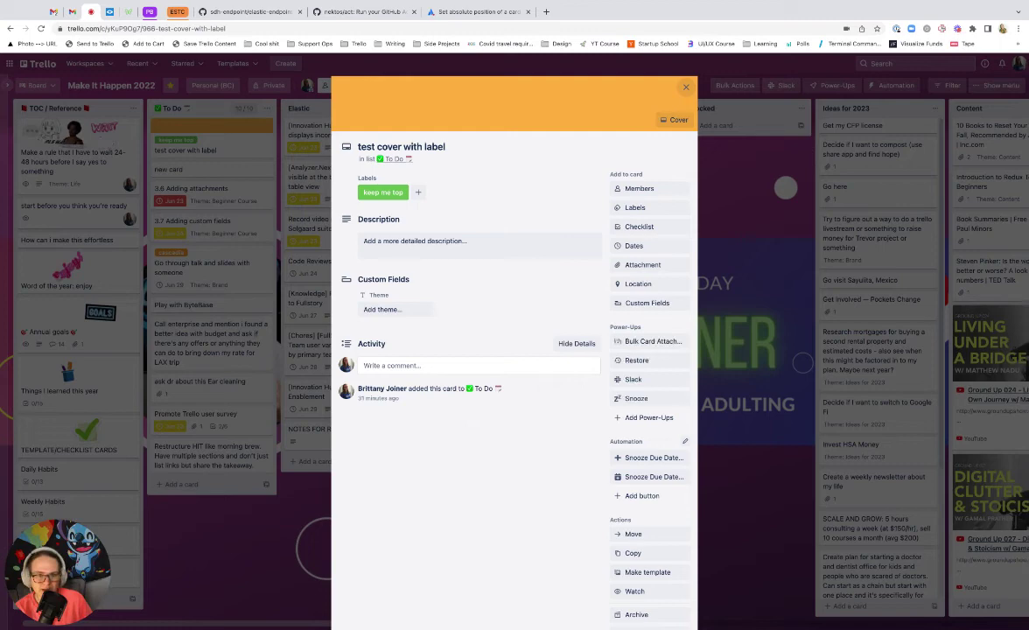
click(674, 120)
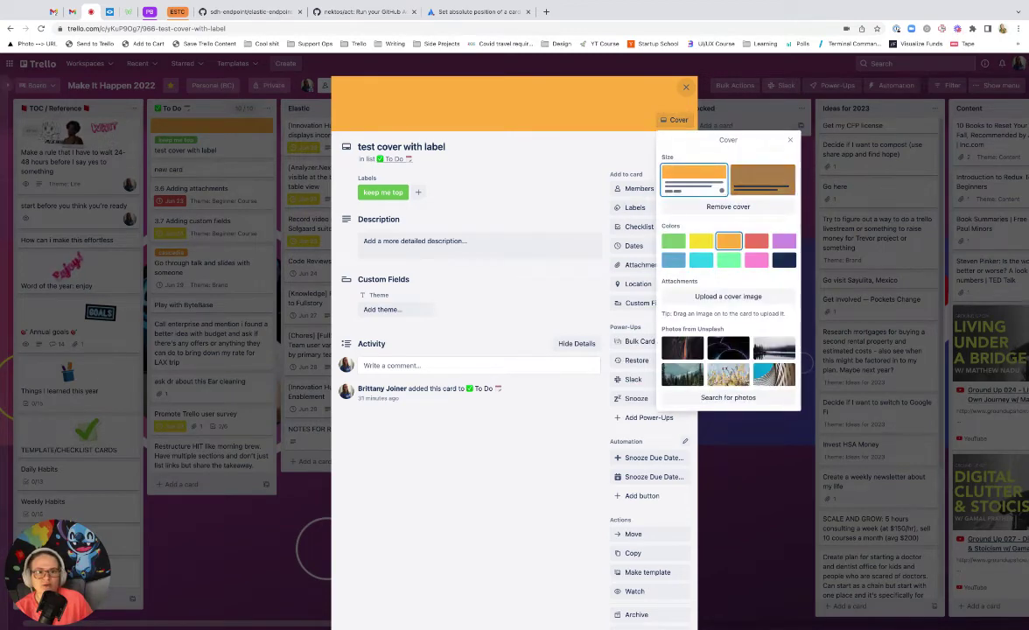
click(762, 180)
click(686, 87)
Step: Create a label named "pinned" with no color on the "test cover with label" card
click(210, 136)
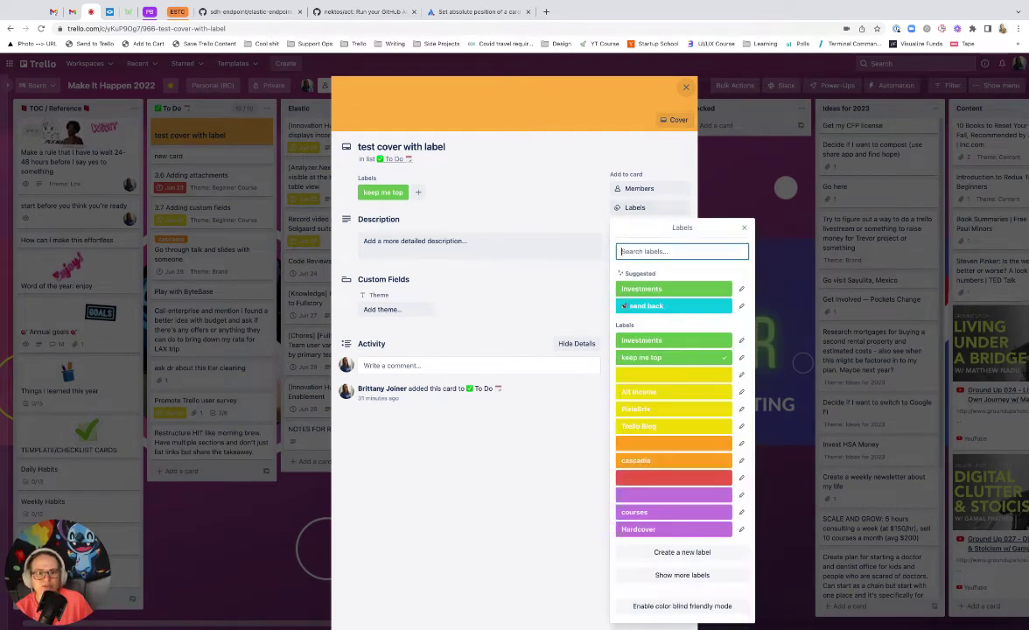
key(l)
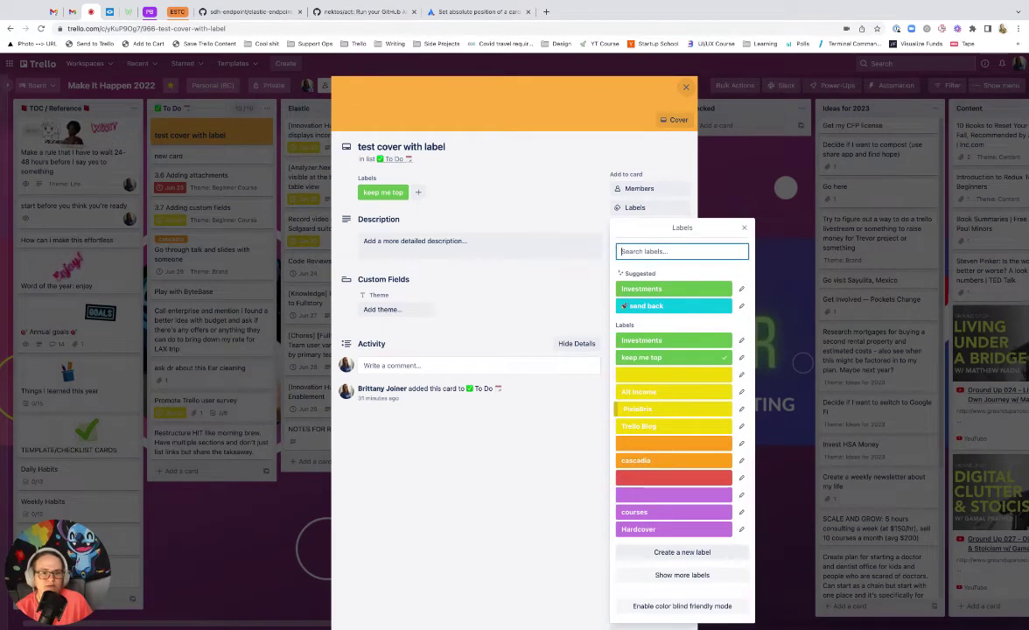
click(682, 552)
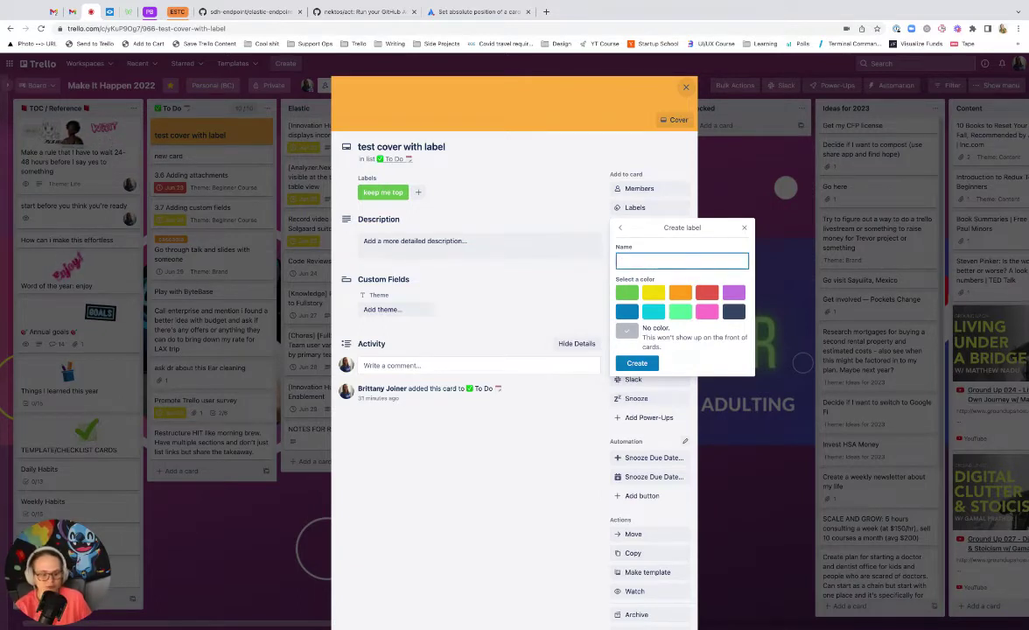
text(done)
key(BackSpace)
key(BackSpace)
key(BackSpace)
key(BackSpace)
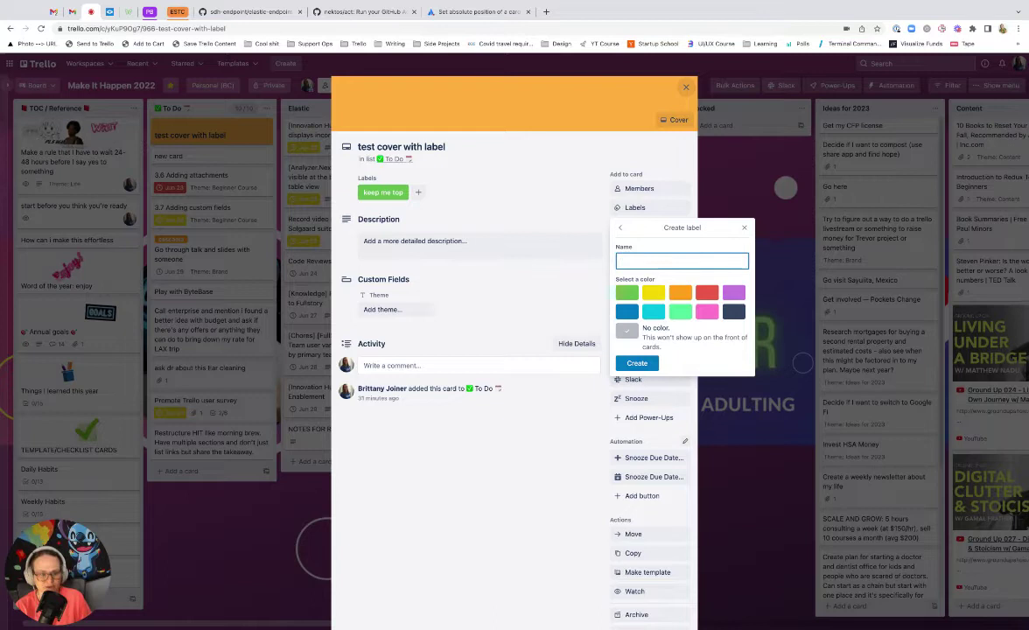
text(pinned)
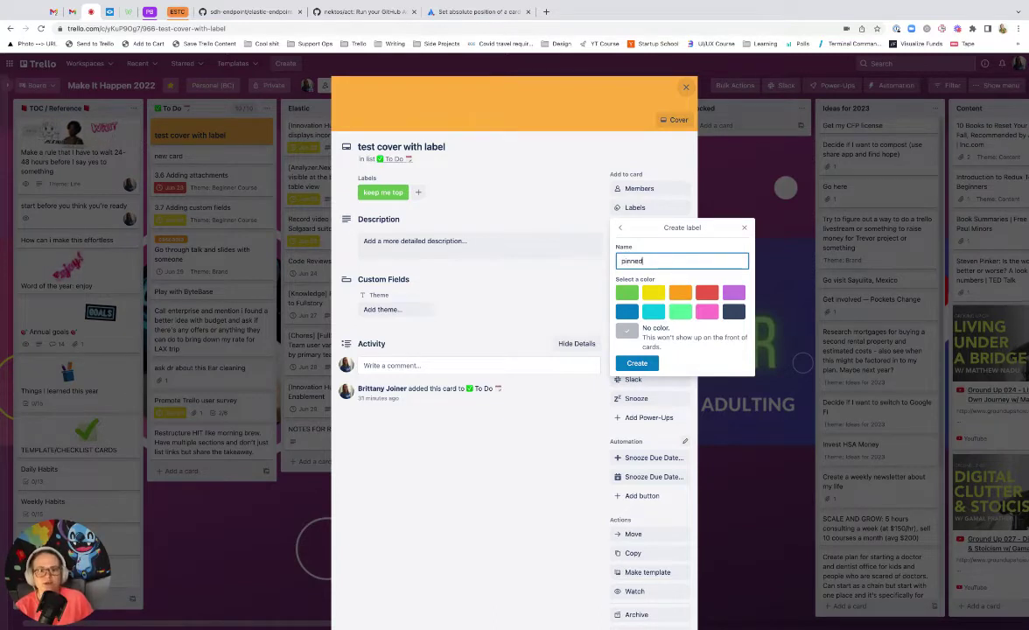
key(Return)
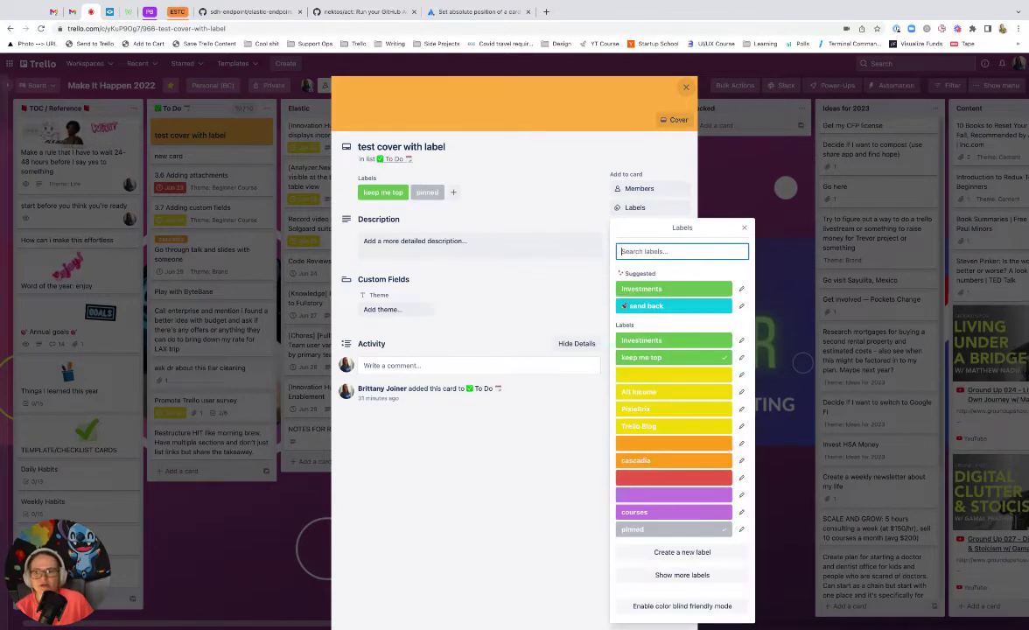
key(Escape)
Step: Remove the orange cover from the "test cover with label" card and return to the board
click(675, 119)
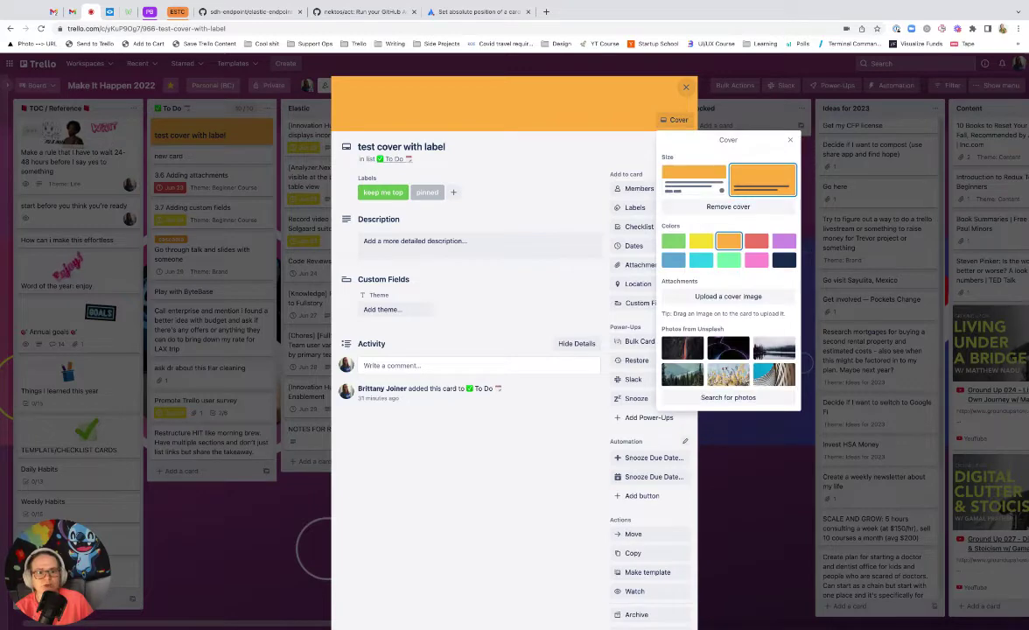
click(728, 207)
key(Escape)
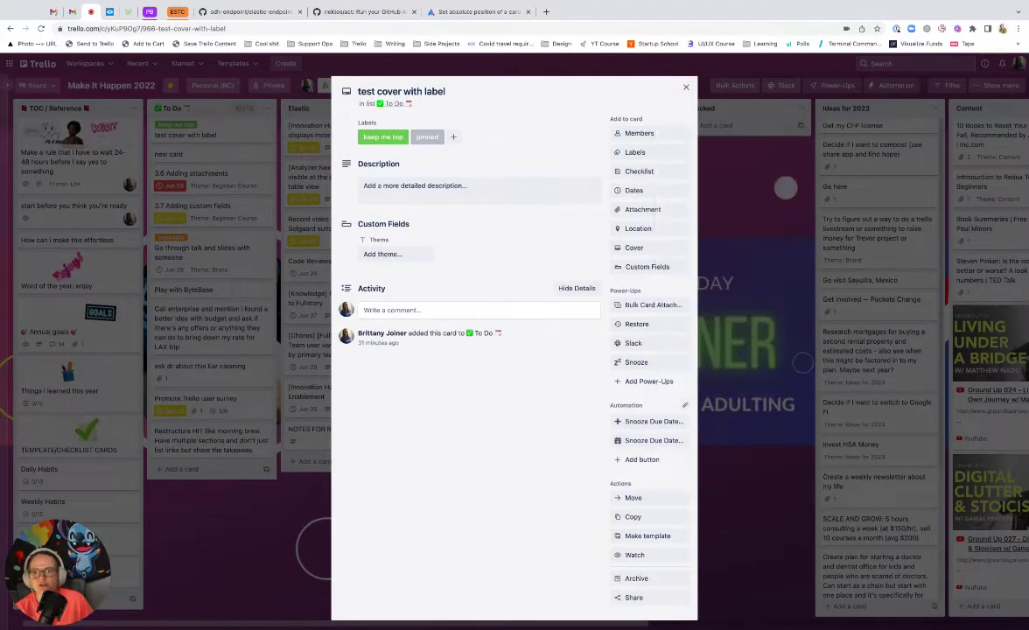
key(Escape)
Step: Remove the green "keep me top" label from the "test cover with label" card, leaving only "pinned", and close the card
click(203, 133)
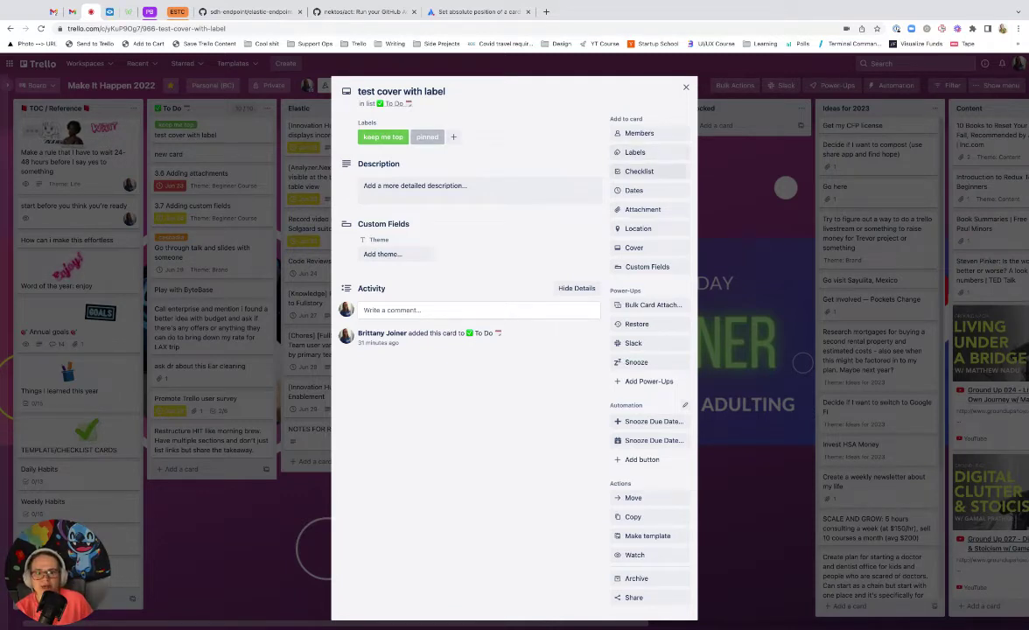
click(633, 248)
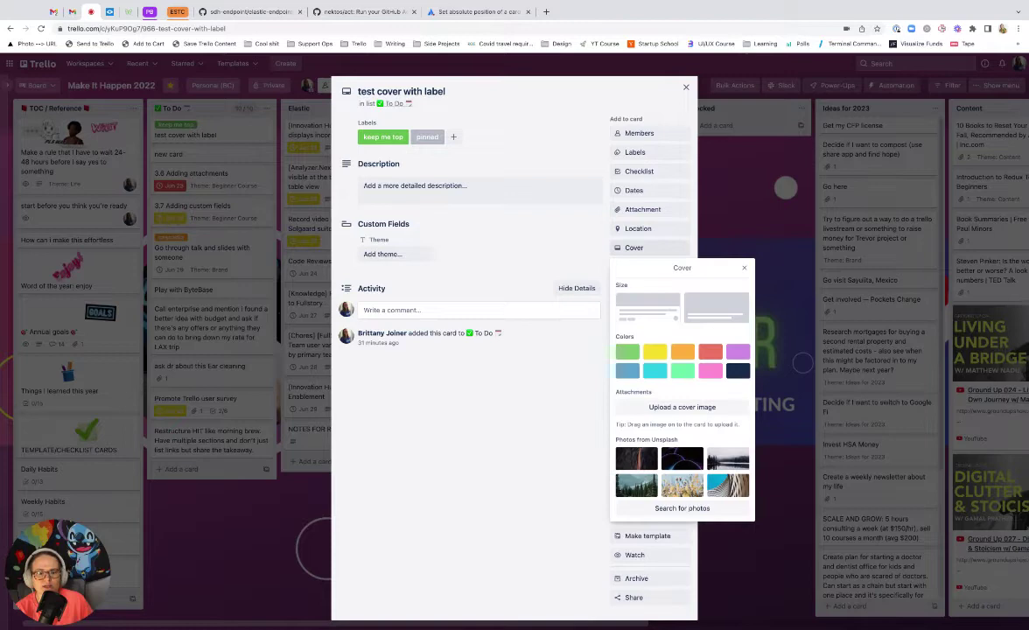
key(Escape)
key(l)
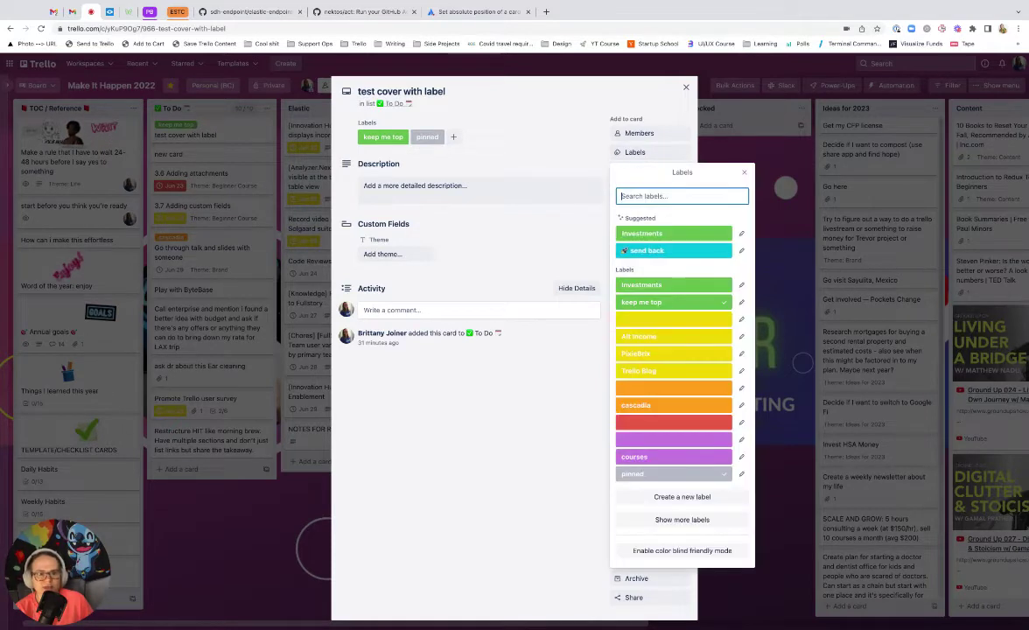
click(672, 302)
click(745, 172)
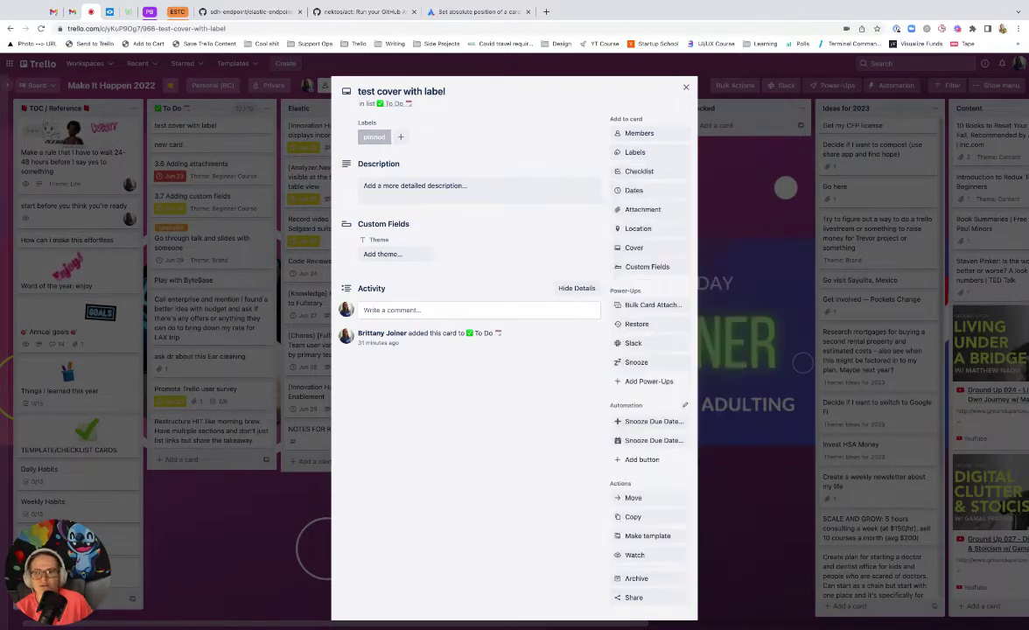
key(Escape)
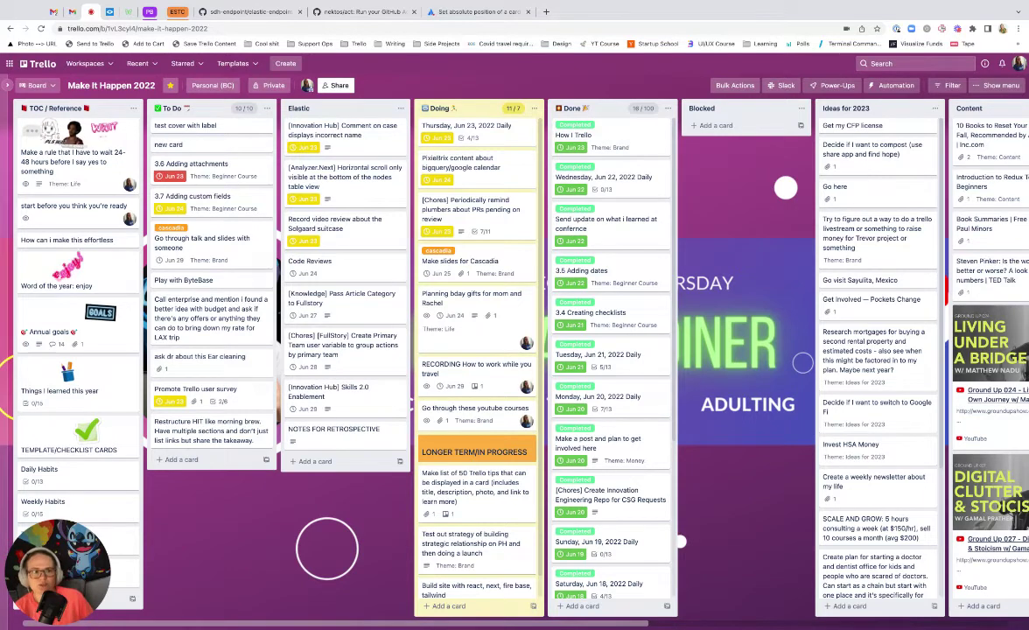
Step: Create a new automation rule triggered when a card is added to the "To Do" list
click(891, 86)
click(915, 138)
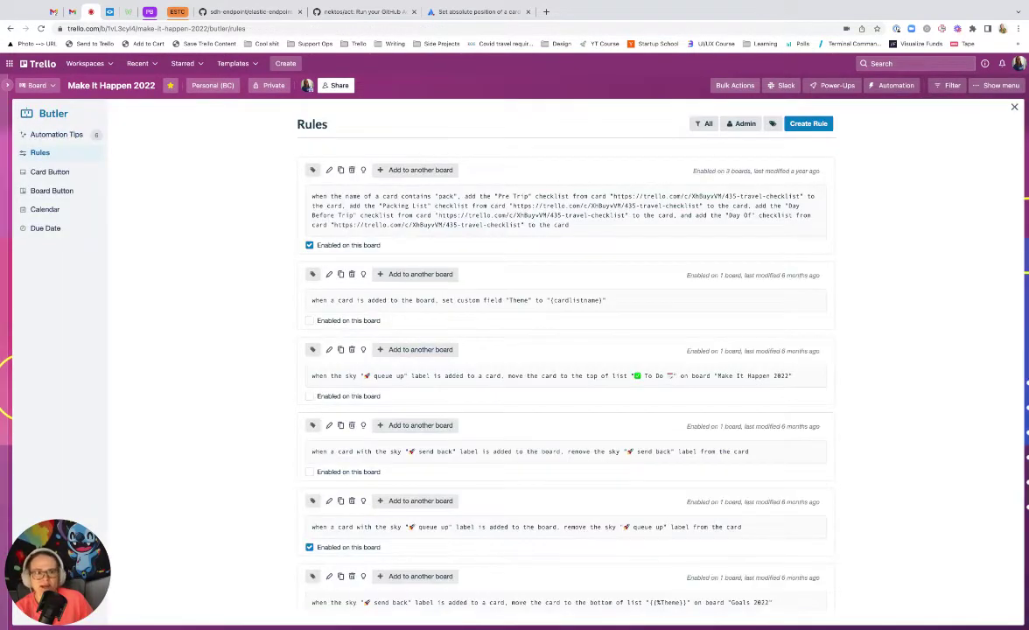
click(808, 124)
click(565, 209)
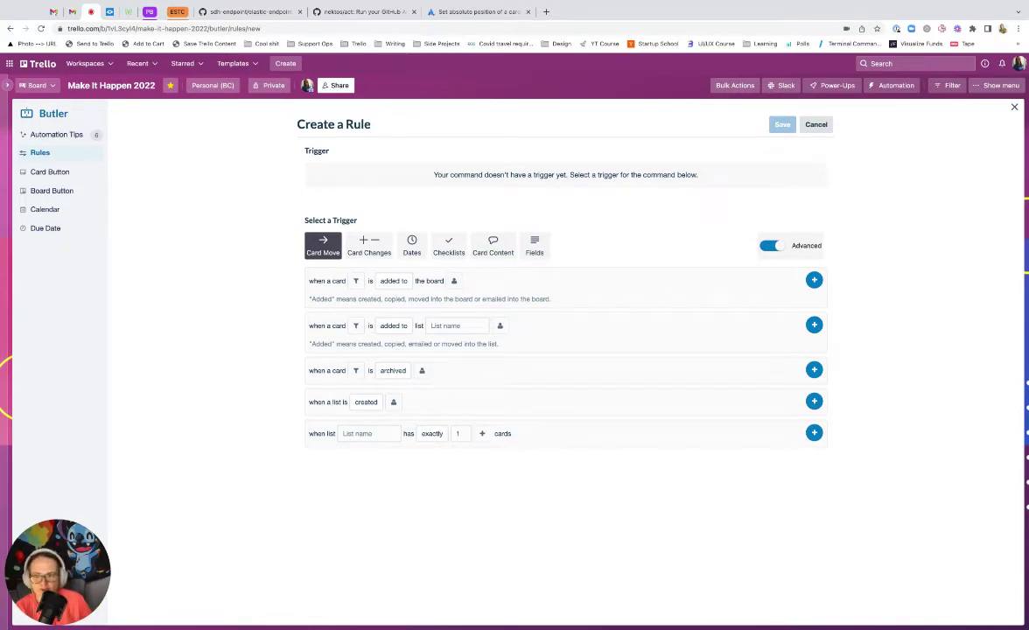
click(456, 325)
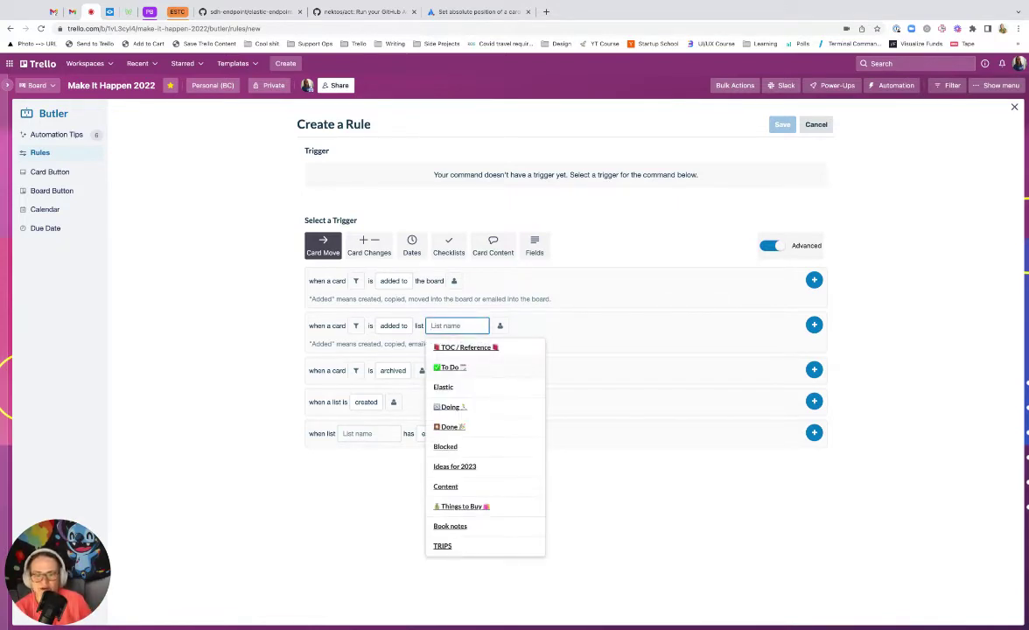
click(450, 367)
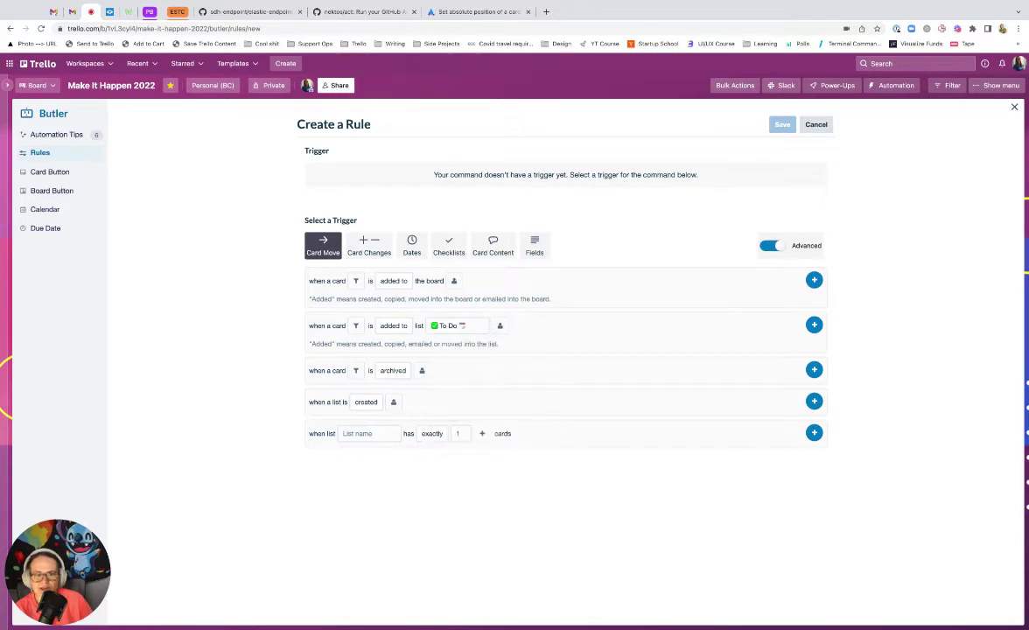
click(814, 325)
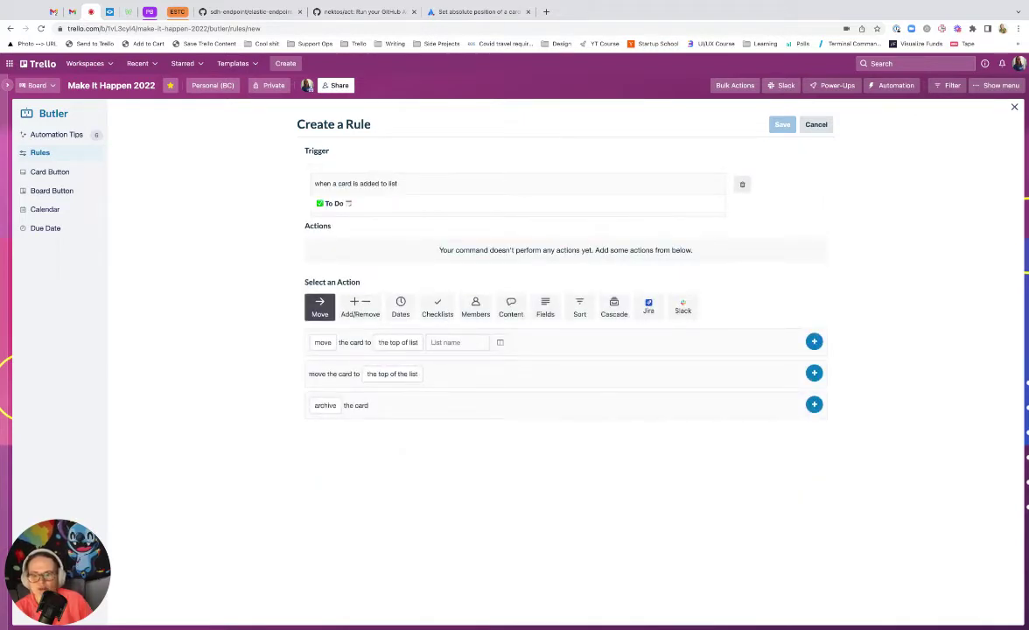
Step: Add an action that sorts the list by the "pinned" label in ascending order and save the rule
click(579, 307)
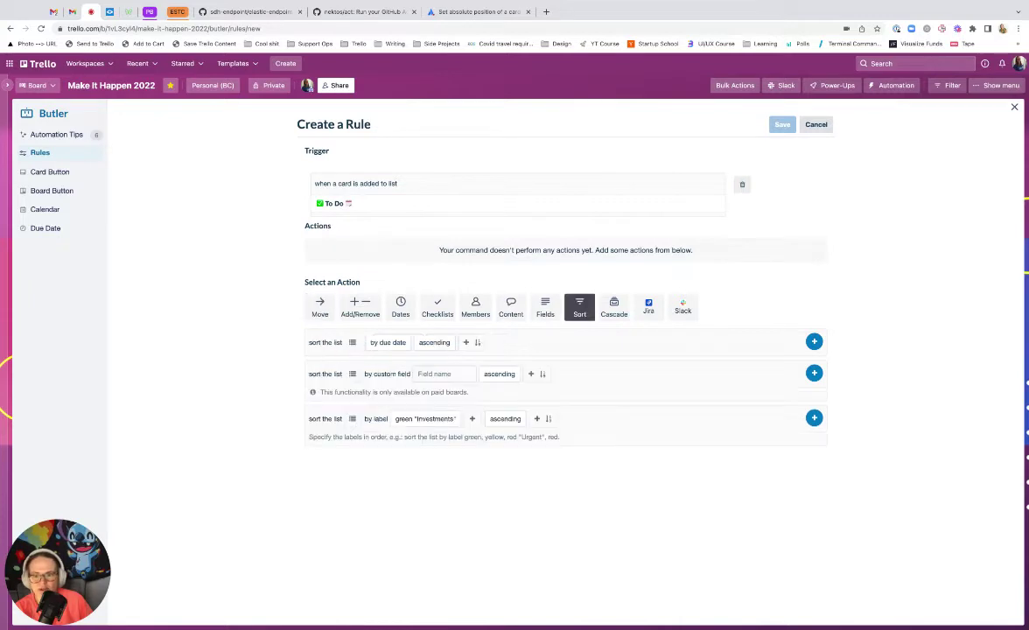
click(425, 419)
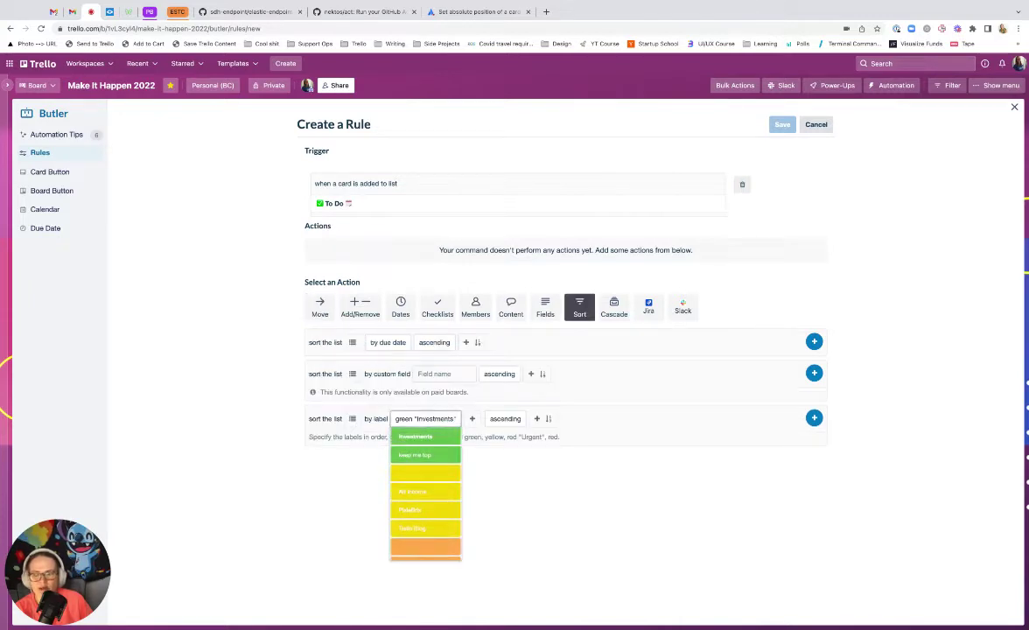
scroll(425, 494, down, 5)
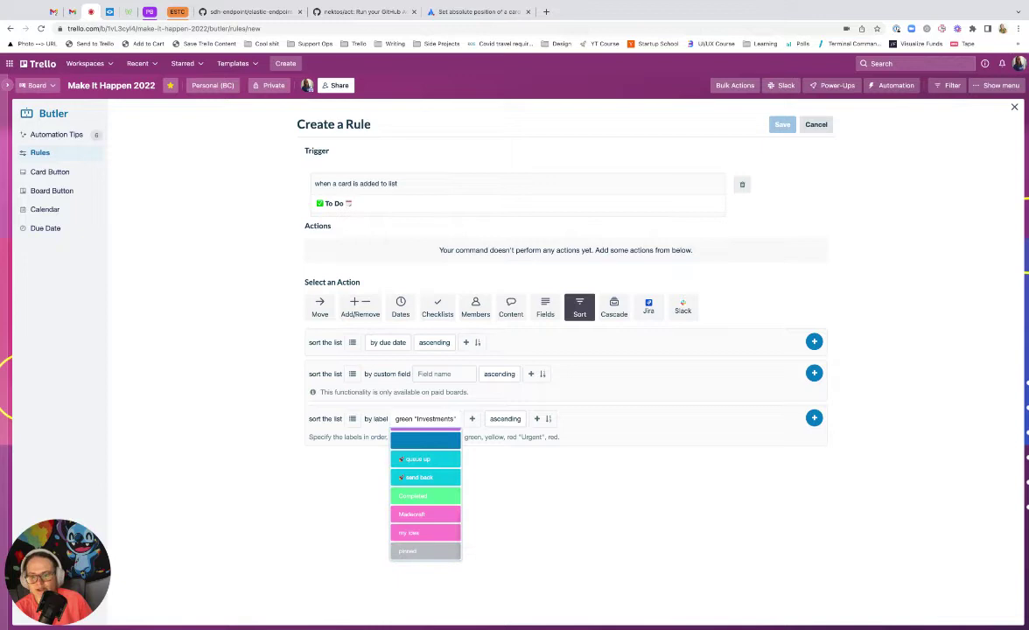
click(426, 550)
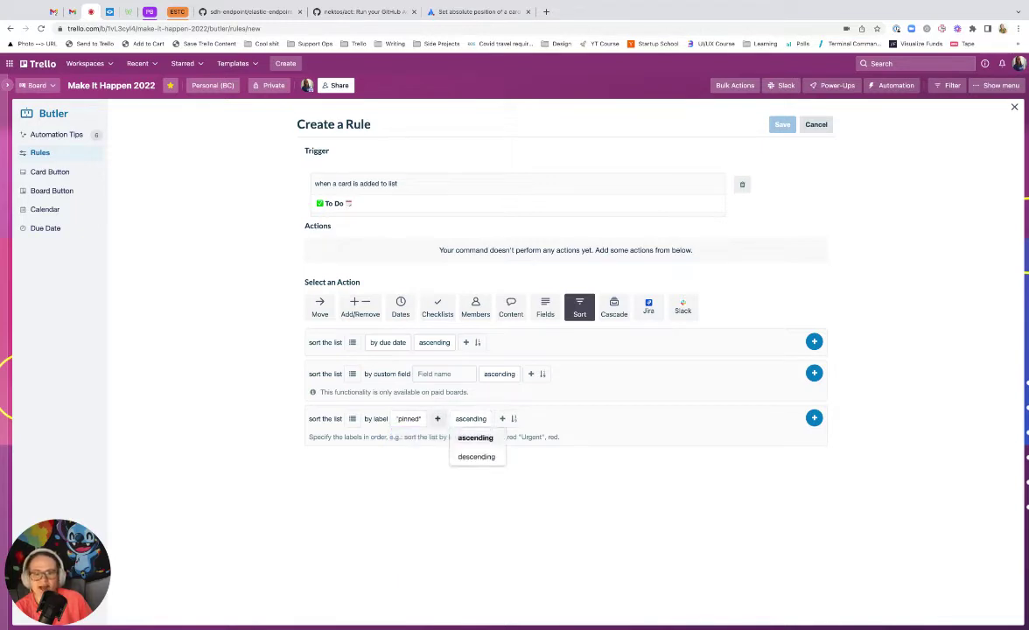
mouse_move(471, 419)
click(3, 385)
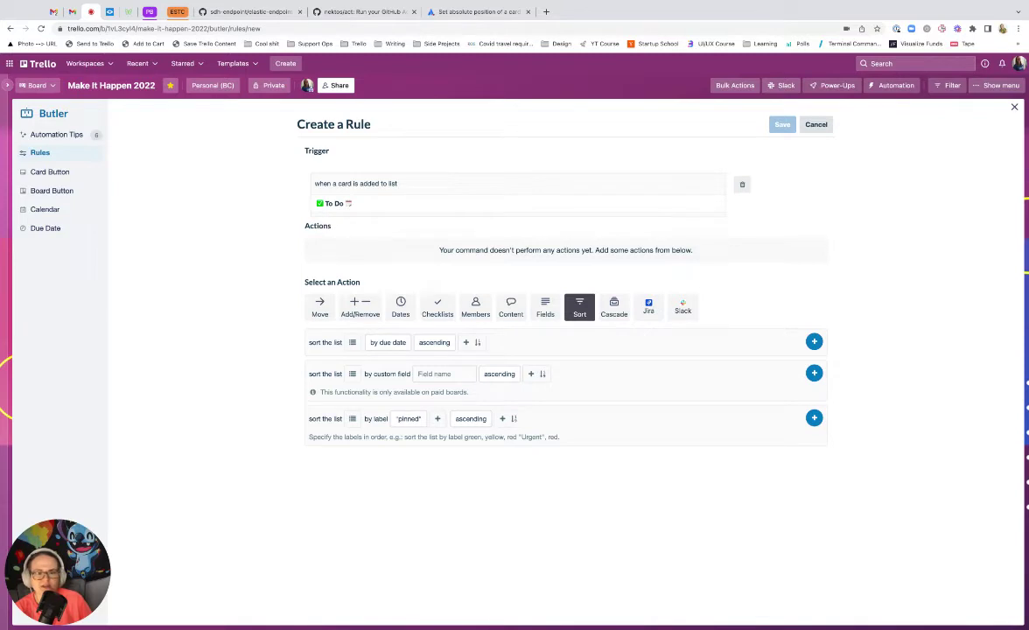
click(814, 418)
triple_click(356, 184)
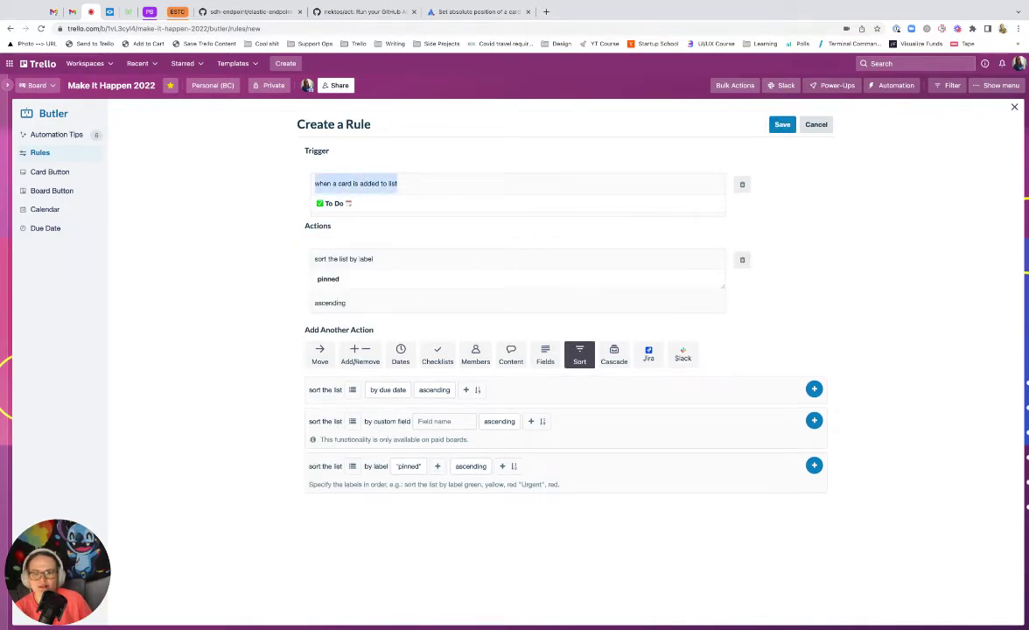
click(782, 124)
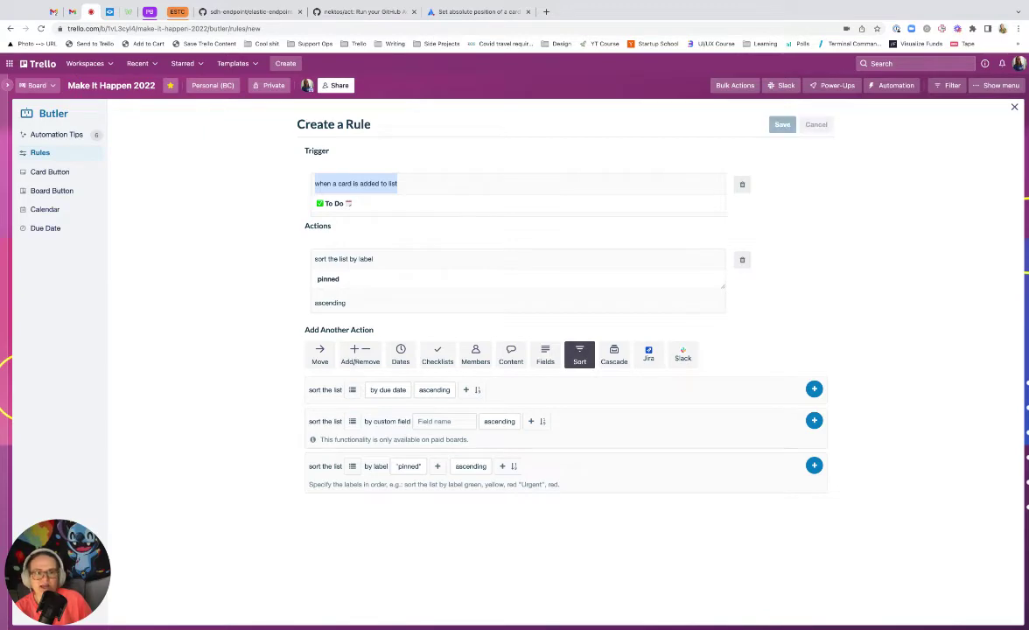
Step: Filter the rules to enabled ones, delete the "To Do" rule sorting by the green "keep me top" label, and return to the board
click(704, 124)
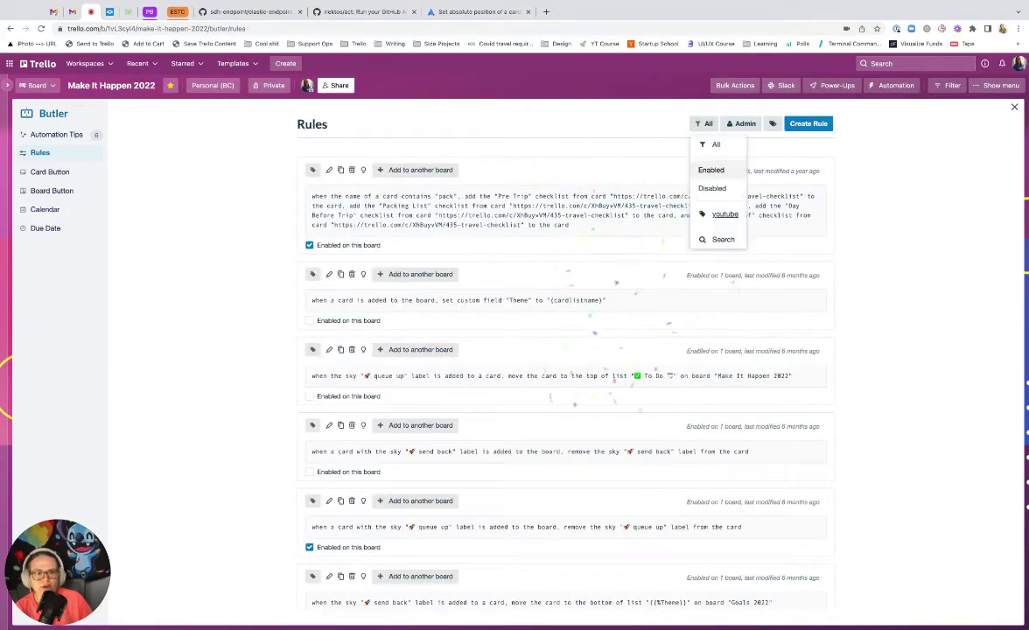
click(710, 170)
scroll(566, 376, down, 3)
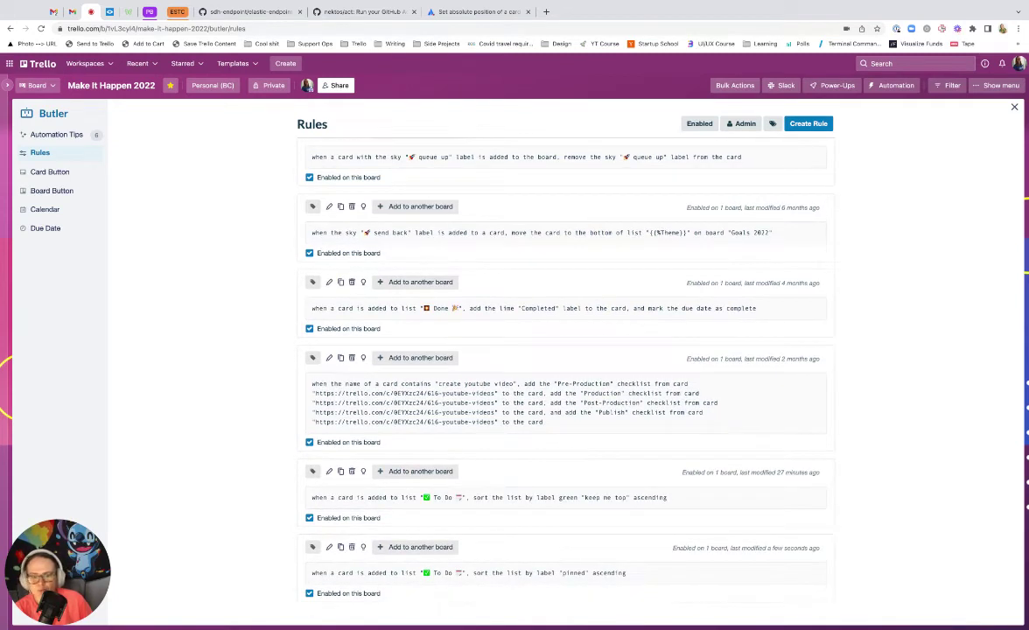
drag(667, 497, 574, 497)
click(352, 471)
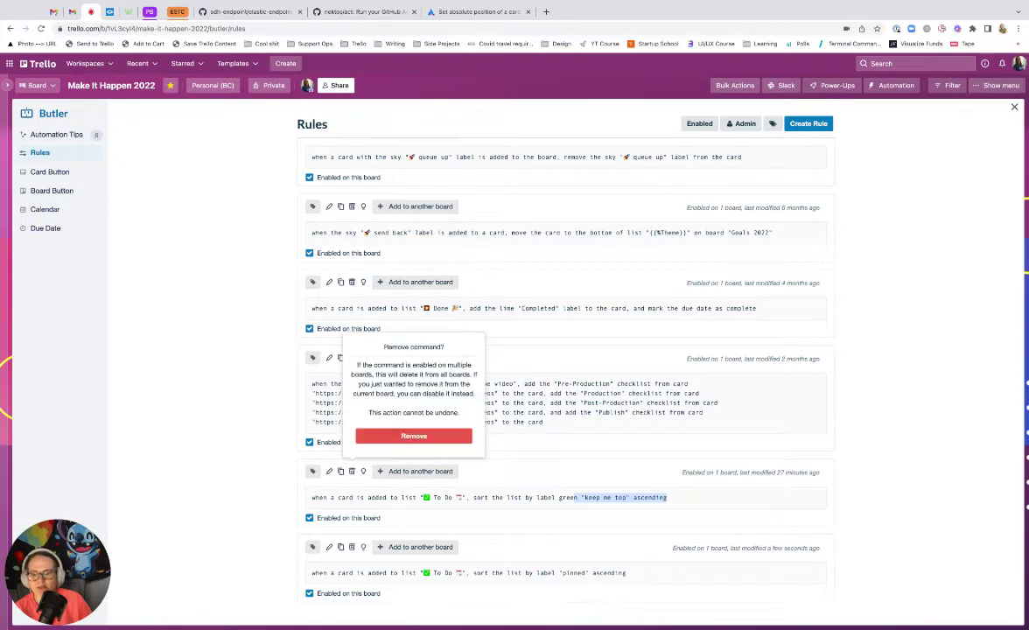
click(414, 436)
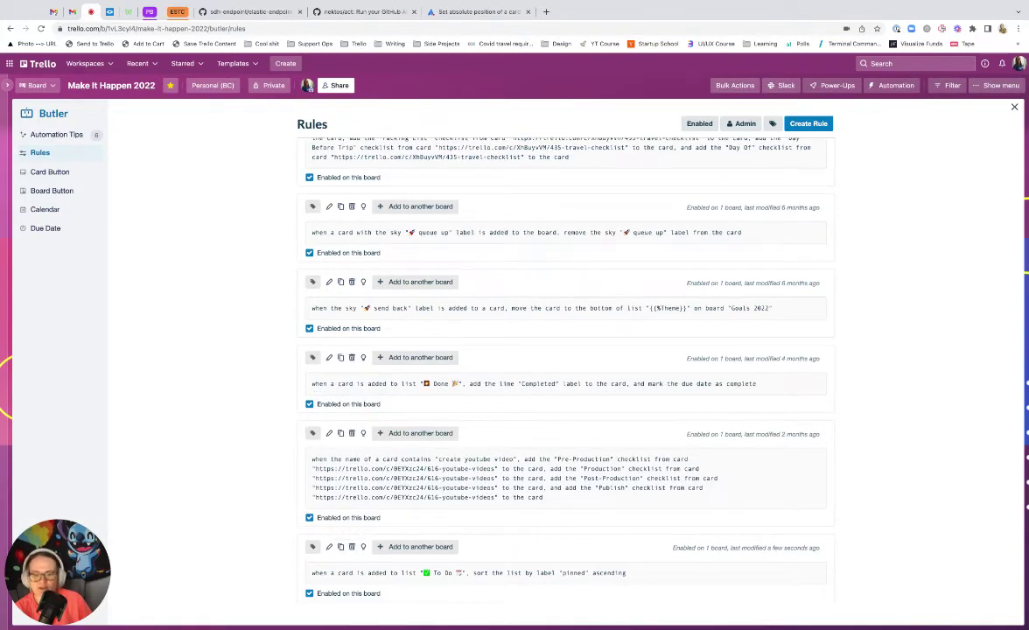
click(1014, 106)
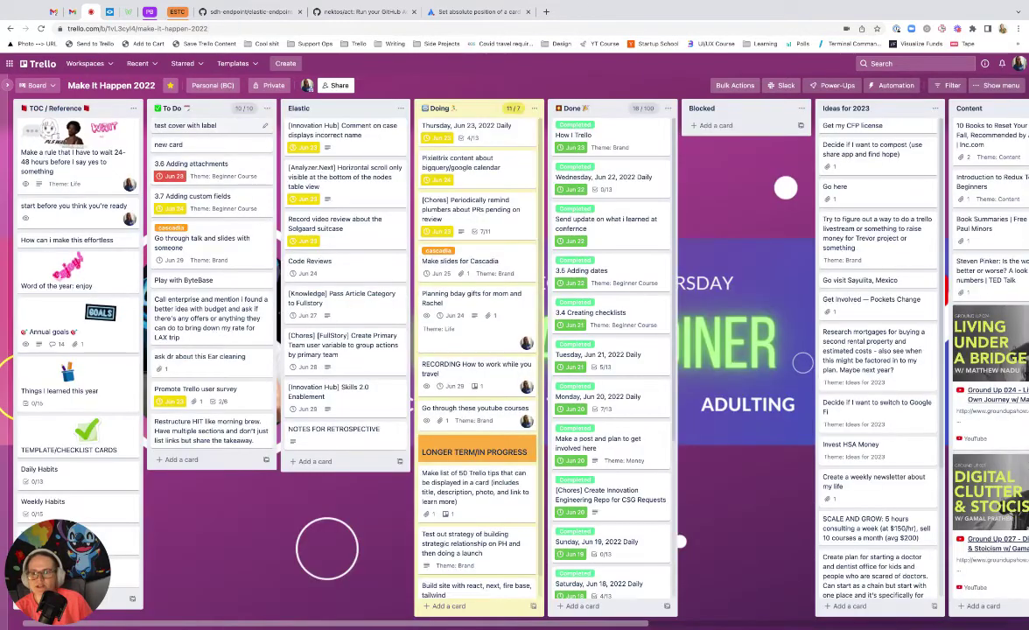
Step: Check the labels on the "test cover with label" card and close it
click(199, 126)
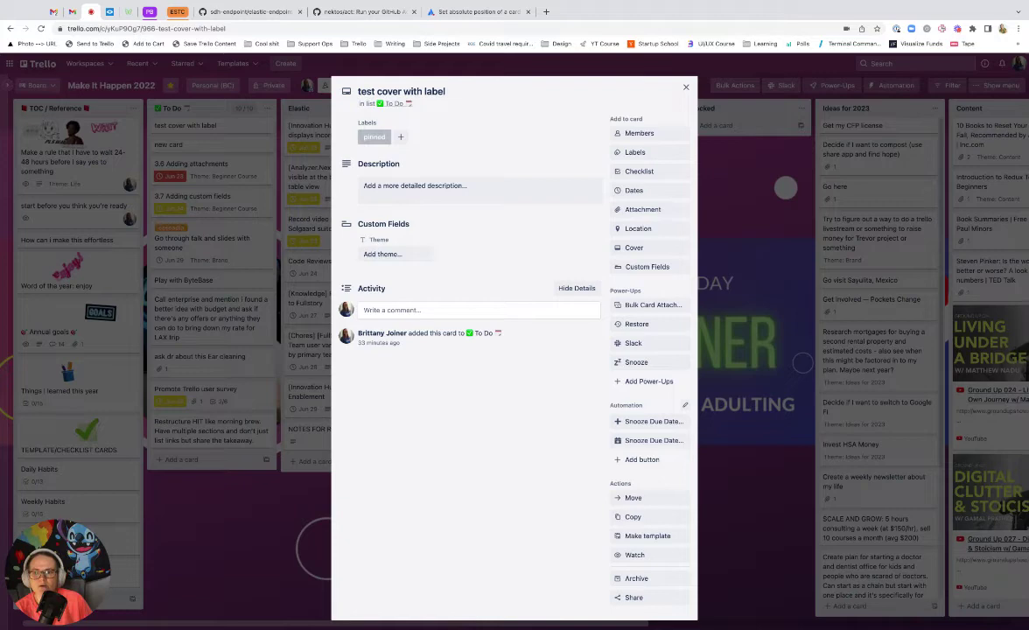
click(322, 548)
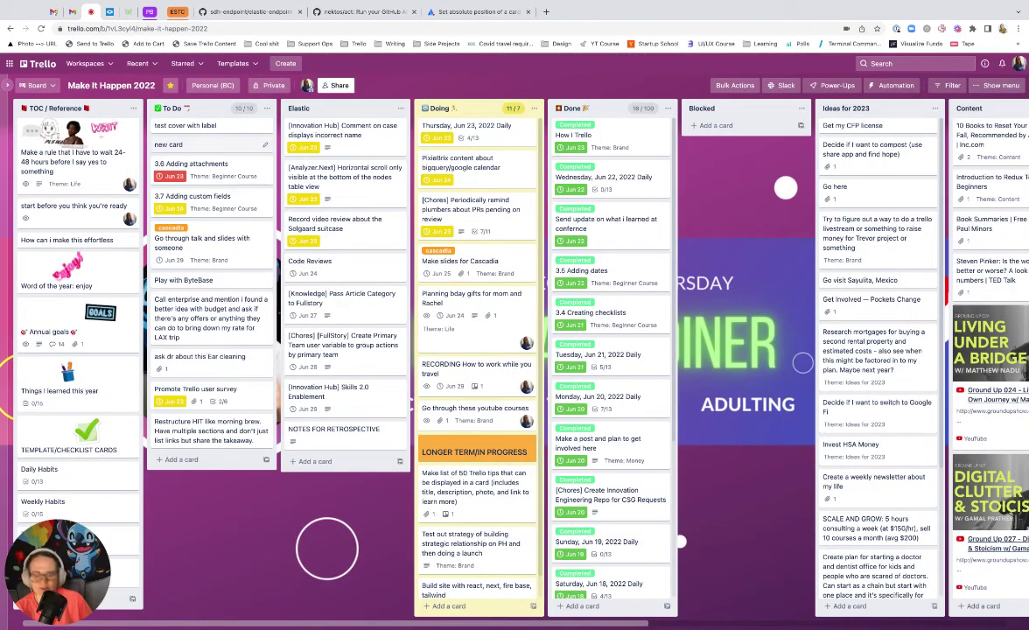
Step: Add a card titled "new card" to the Elastic list and move it to the top of the To Do list
click(315, 461)
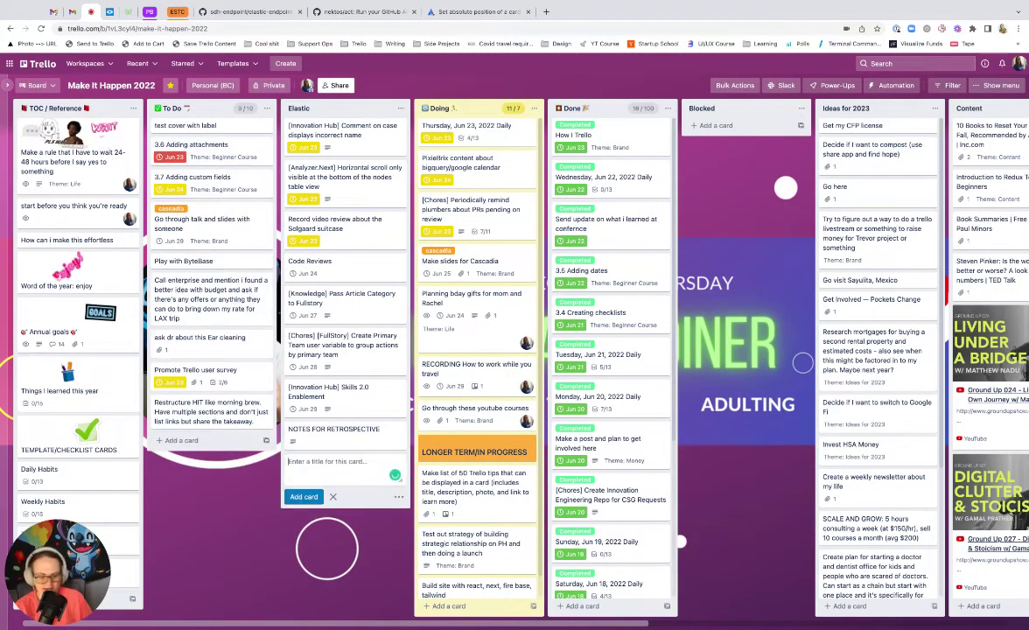
text(new card)
key(Return)
key(Escape)
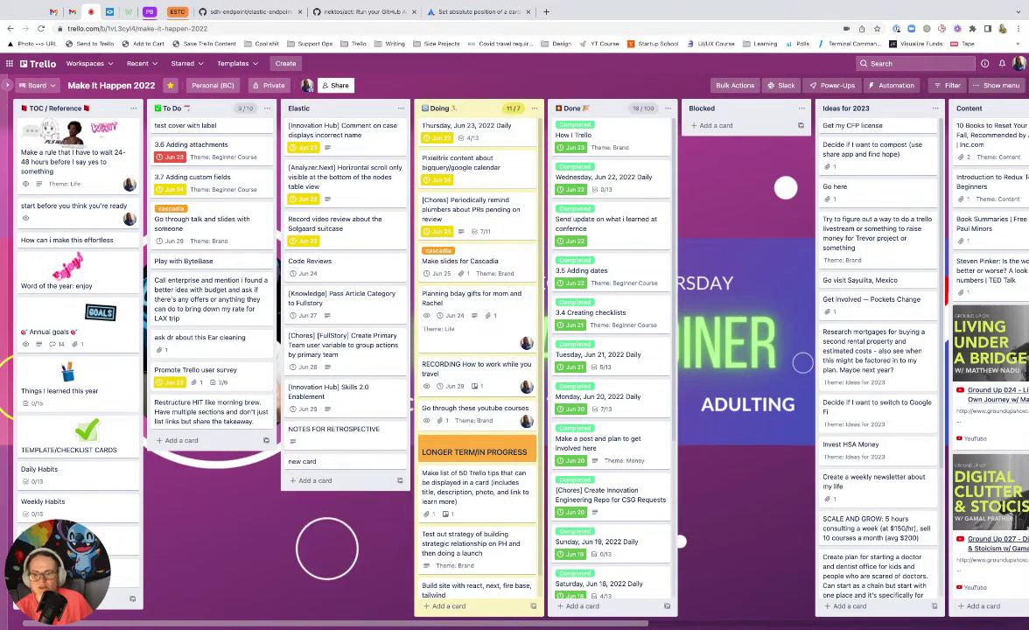
key(shift+comma)
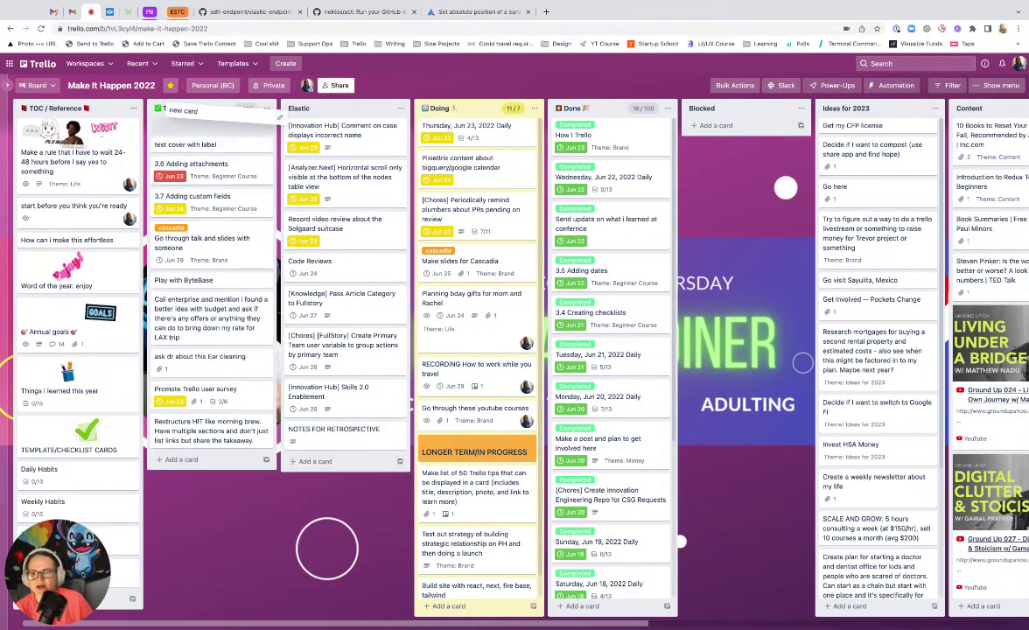
drag(210, 112, 210, 145)
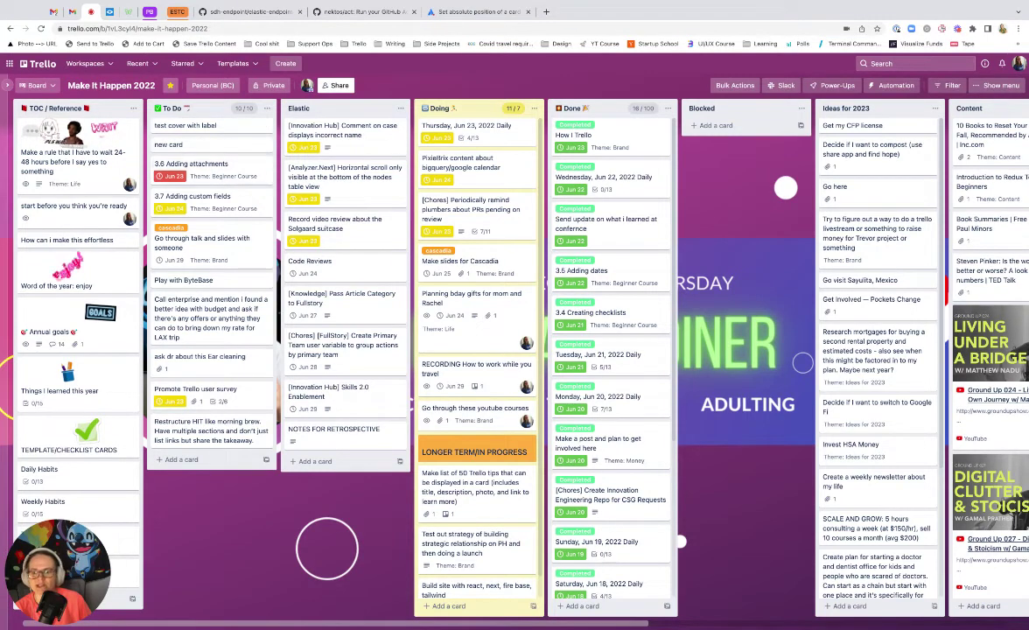
Step: Add a card titled "add a new card" to the Elastic list and move it to the top of the To Do list
click(315, 461)
text(add a new card)
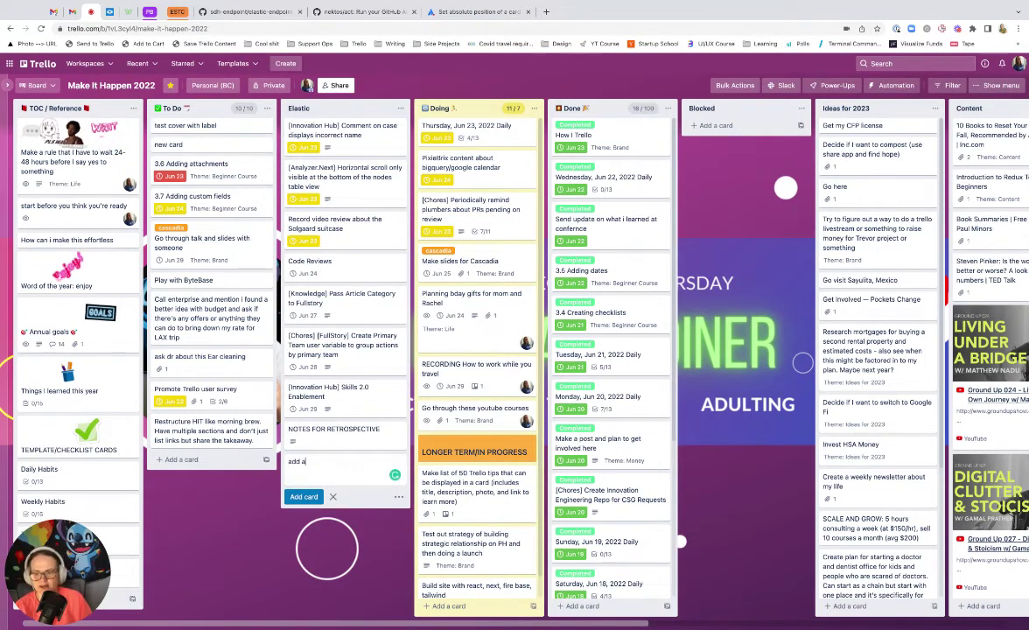
key(Return)
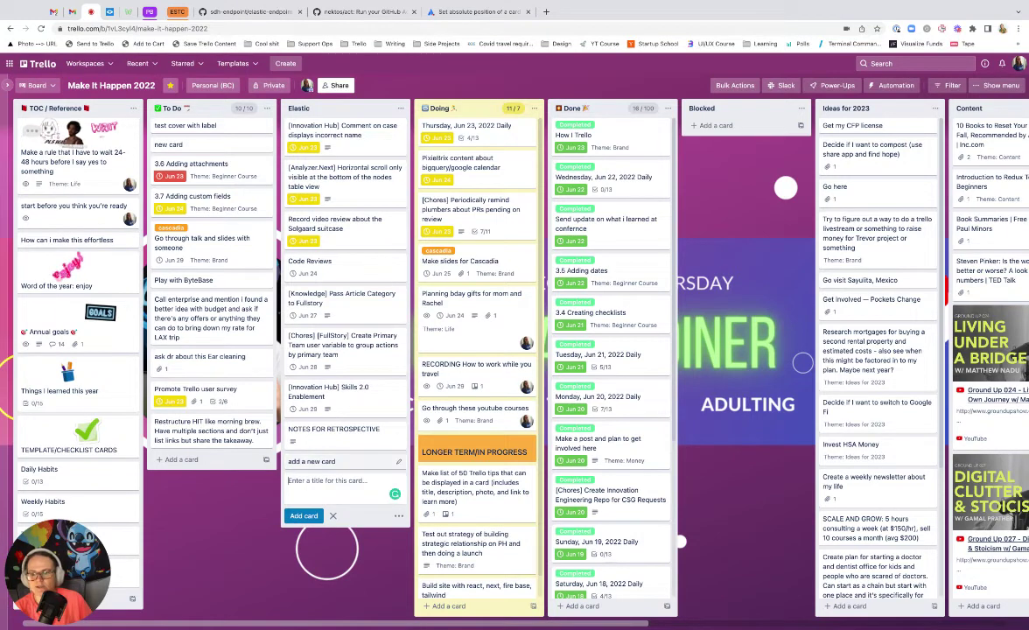
key(Escape)
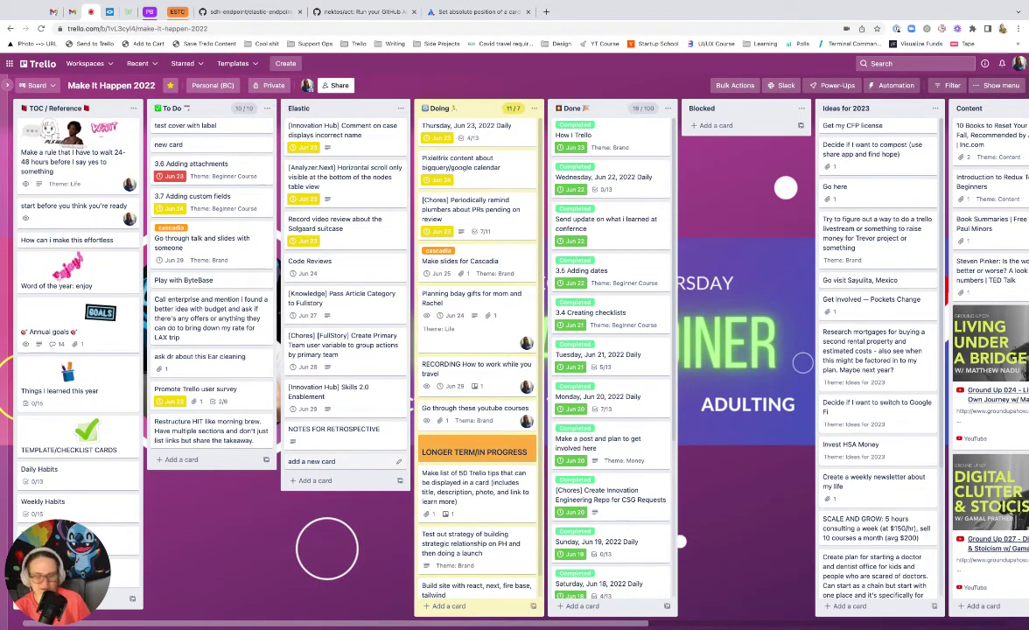
key(shift+comma)
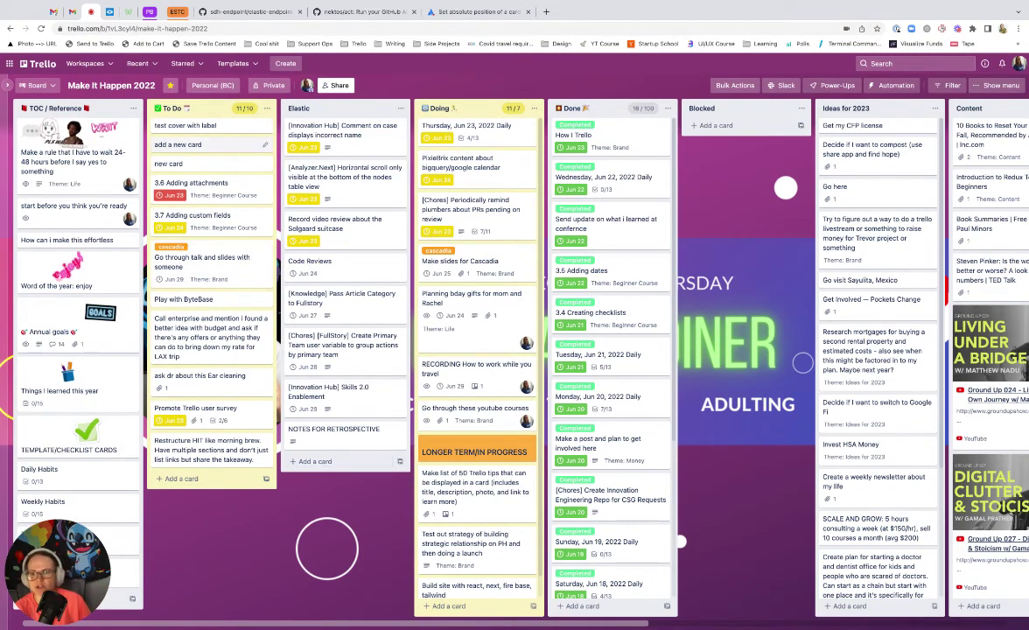
Step: Archive the "add a new card" and "new card" test cards from the To Do list
key(c)
key(c)
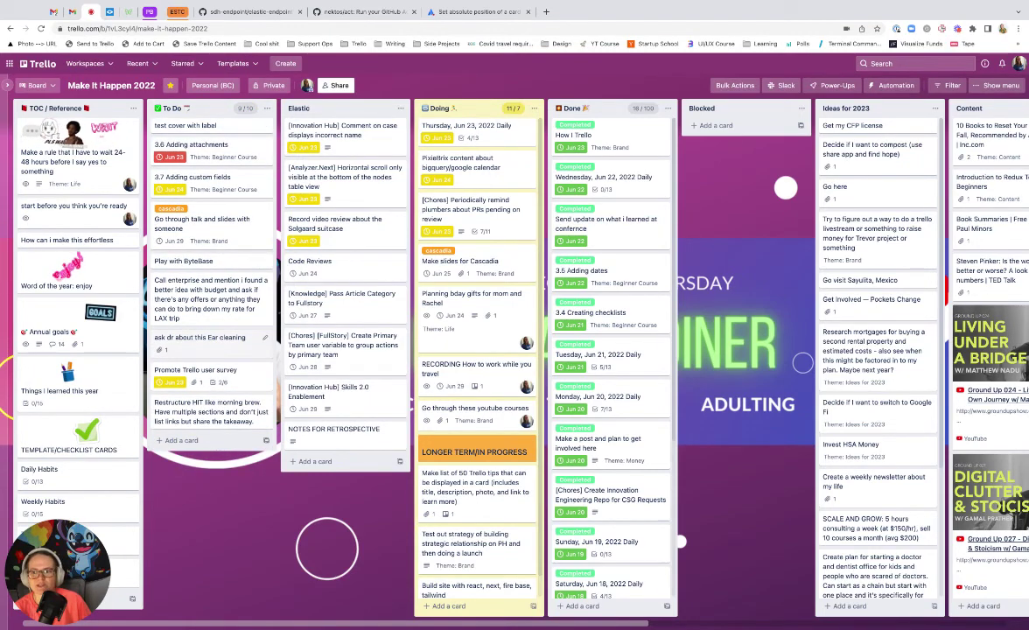
Step: Switch to the Atlassian Community question "Set absolute position of a card in a list" and review its answer
click(477, 12)
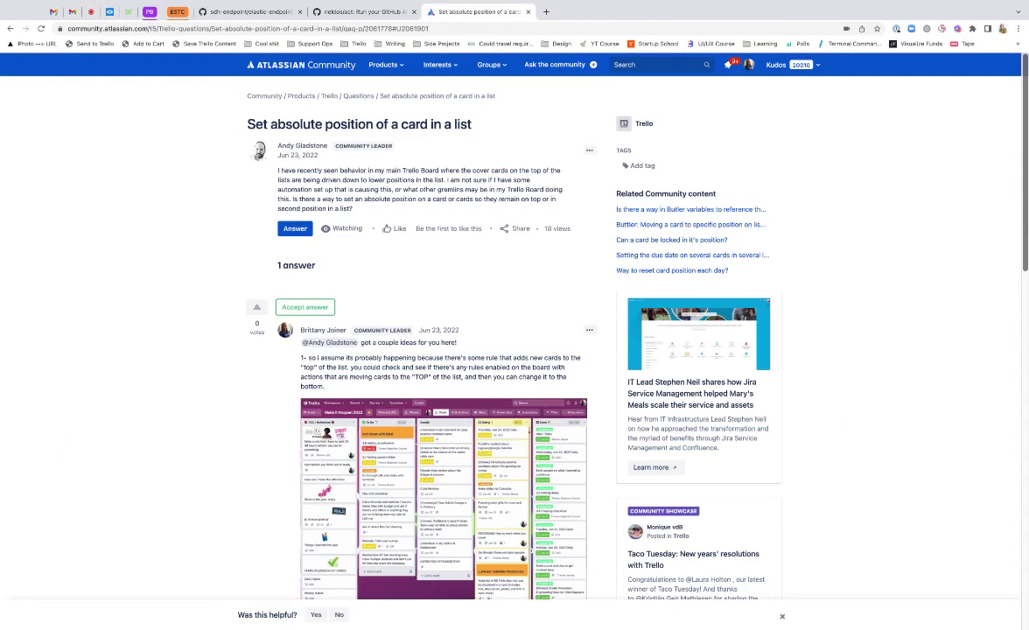
scroll(514, 350, down, 10)
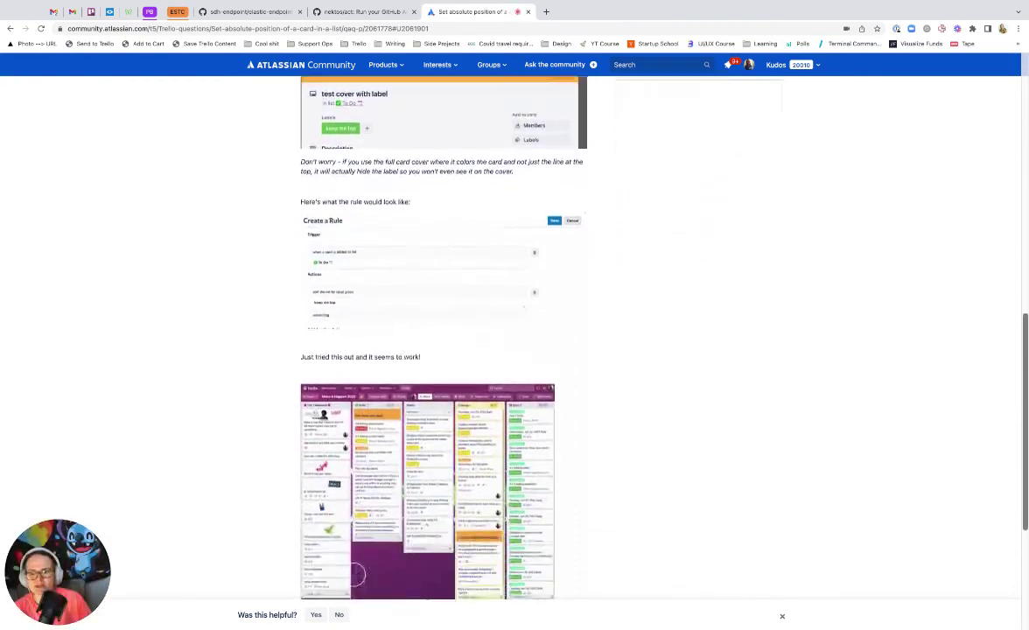
scroll(514, 350, down, 5)
scroll(515, 350, up, 15)
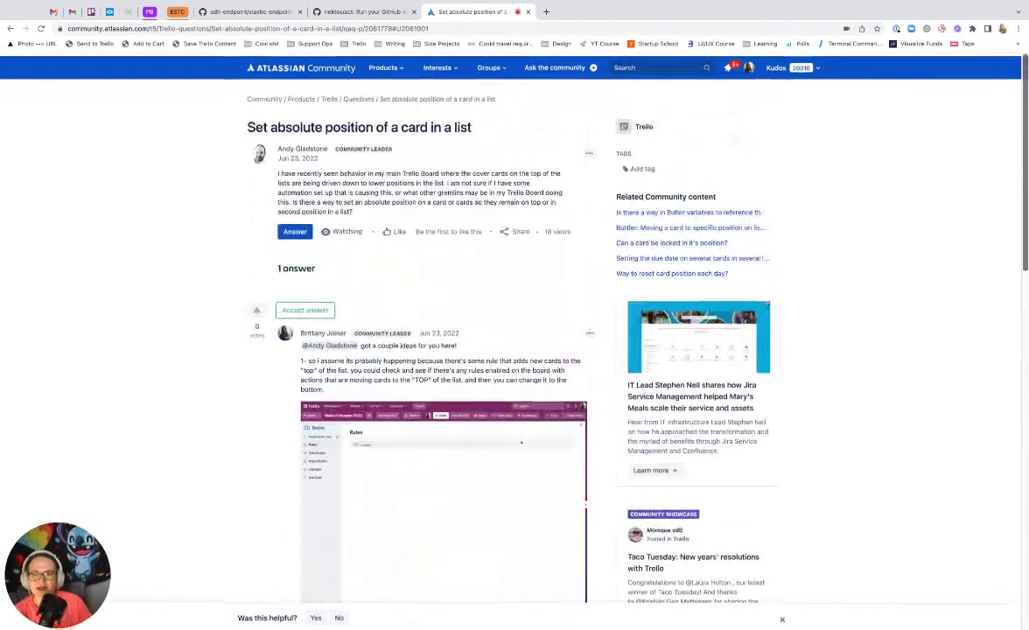
scroll(395, 184, down, 1)
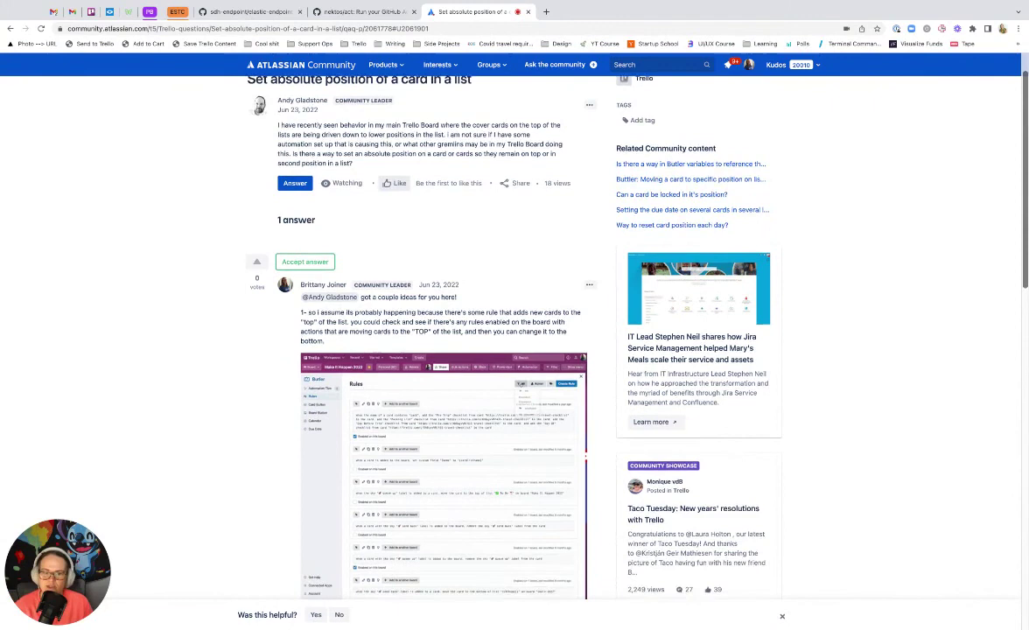